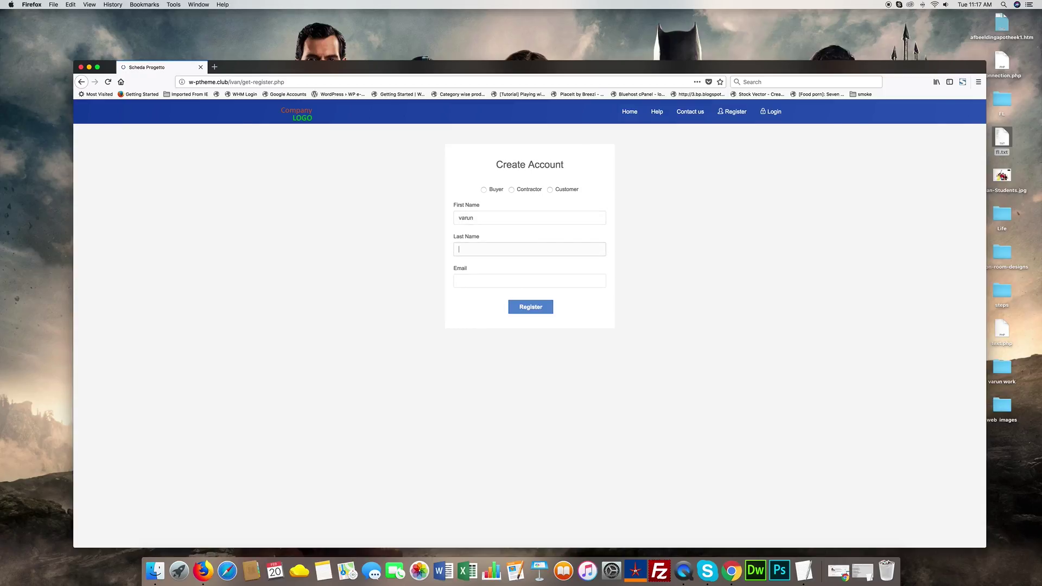
# - Register a Contractor account with the user's last name and e-mail address
pyautogui.write('autam')
pyautogui.click(529, 280)
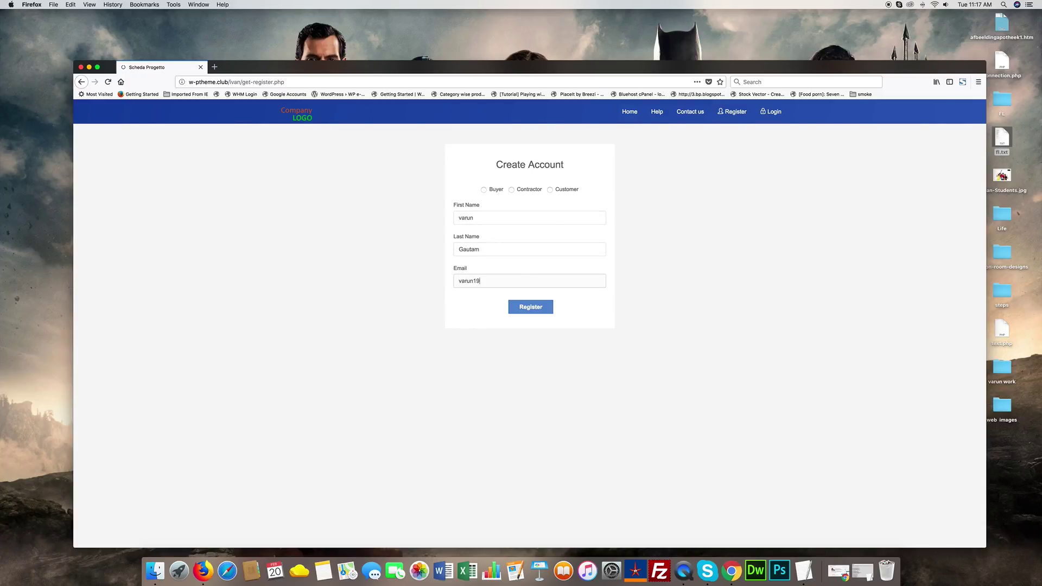
pyautogui.click(527, 190)
pyautogui.click(547, 311)
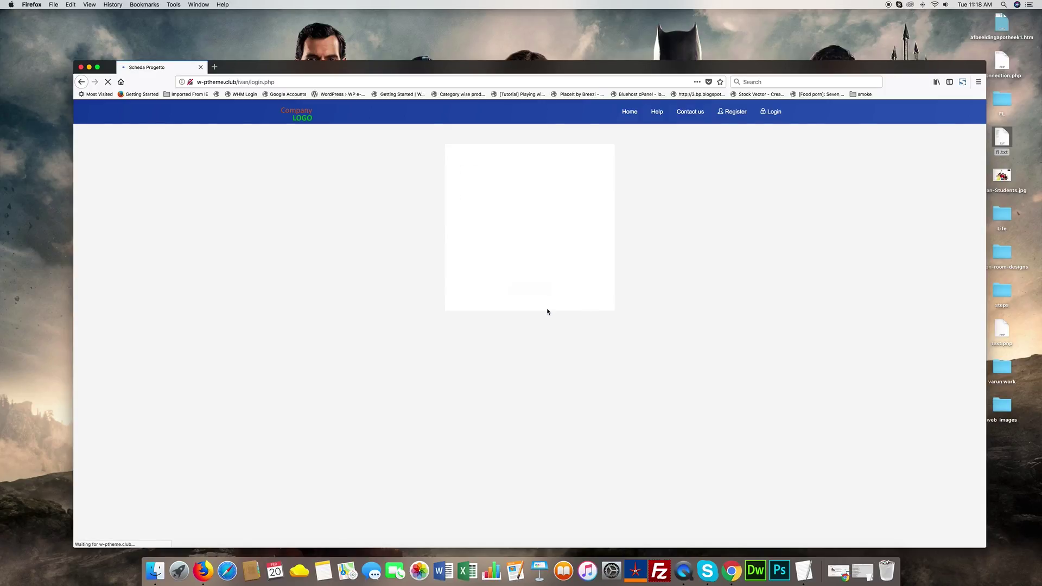
pyautogui.moveTo(455, 191); pyautogui.dragTo(535, 191)
pyautogui.click(558, 198)
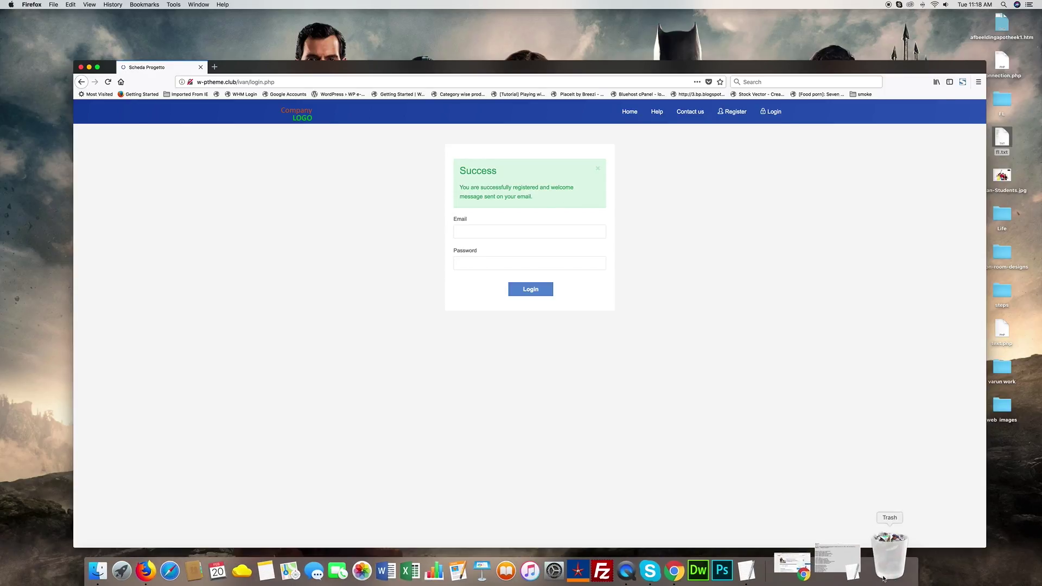
# - Open the registration confirmation email in Gmail and copy the emailed password
pyautogui.moveTo(299, 63); pyautogui.dragTo(319, 165)
pyautogui.click(466, 154)
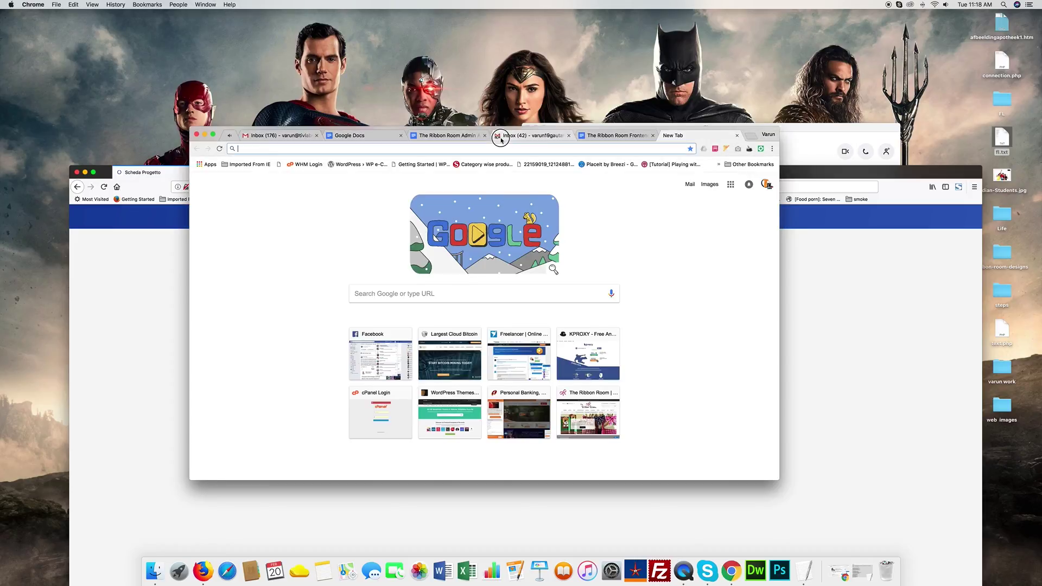
pyautogui.click(529, 135)
pyautogui.click(404, 226)
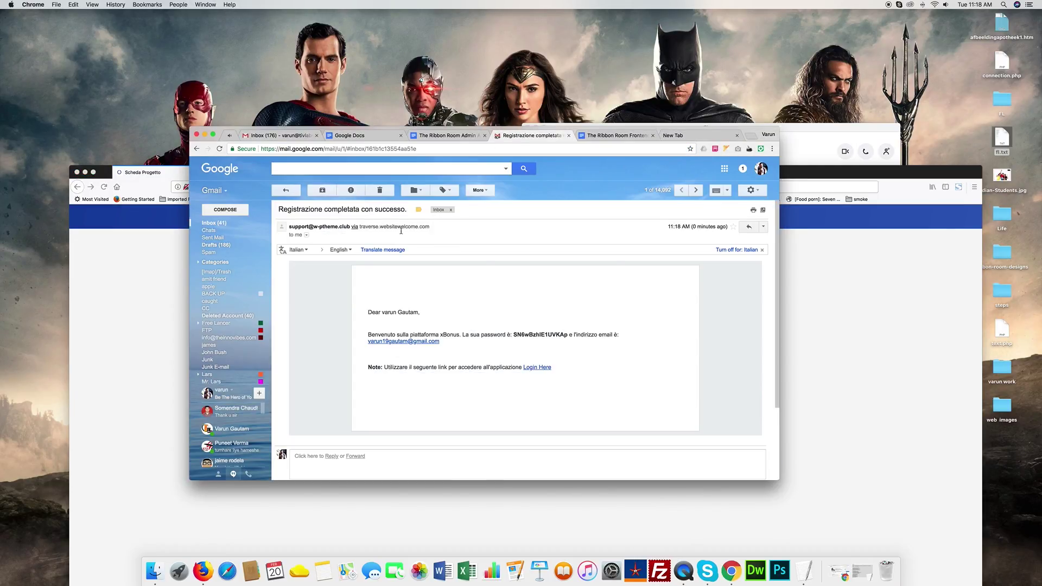
pyautogui.doubleClick(541, 353)
# - Log in as the new contractor with the copied password and save the login in Firefox
pyautogui.click(802, 357)
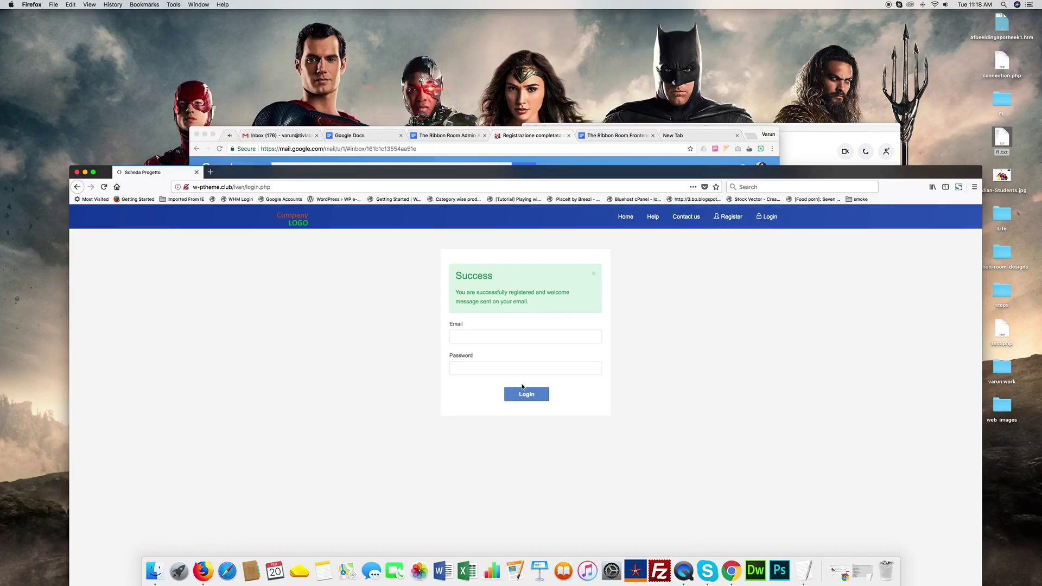
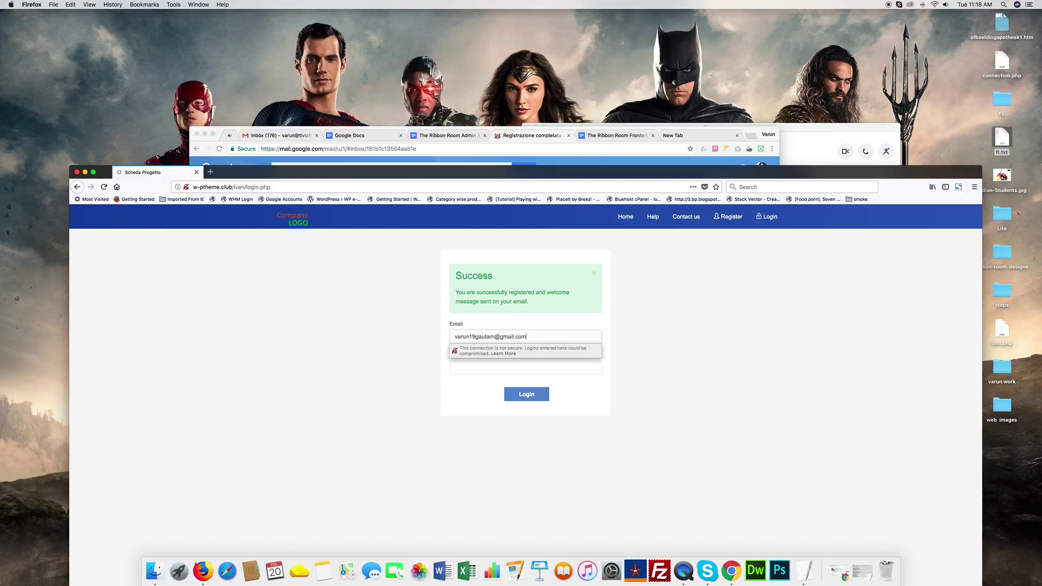
pyautogui.press('Tab')
pyautogui.press('super+v')
pyautogui.click(535, 398)
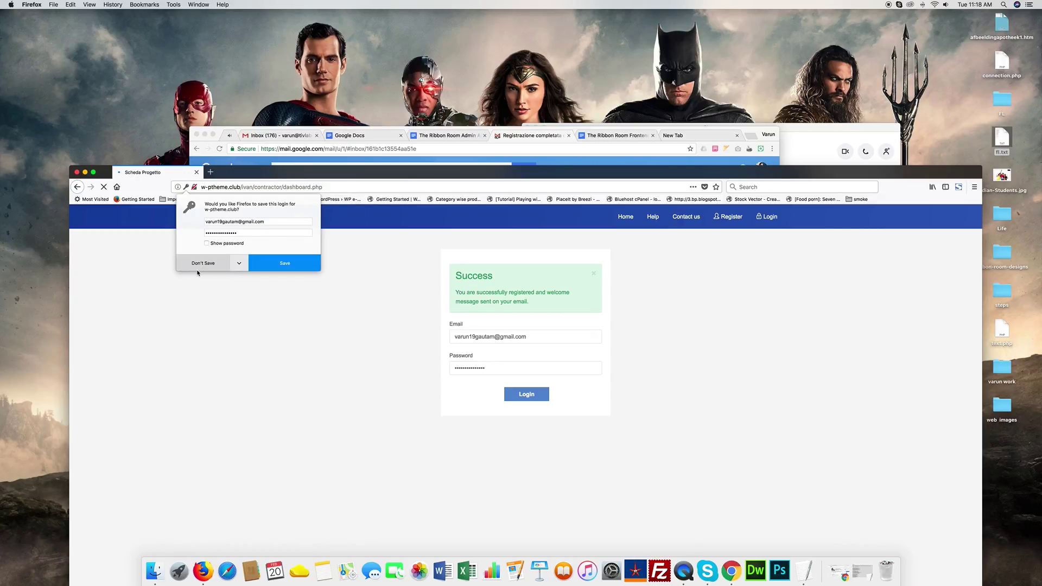
pyautogui.click(284, 263)
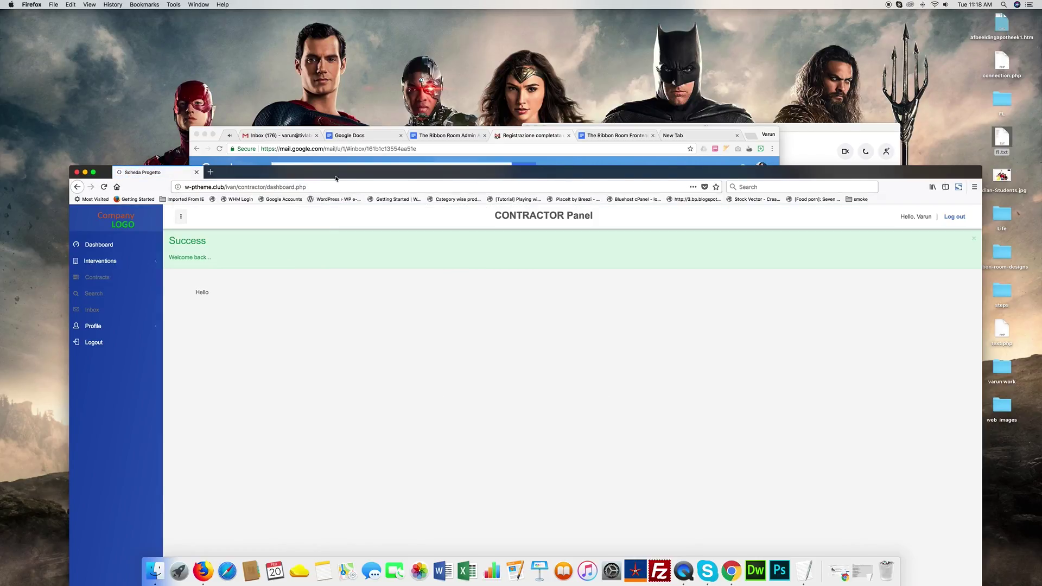
# - Browse the Edit Profile and Change Password pages, then open Interventions > Add Intervention
pyautogui.moveTo(325, 180); pyautogui.dragTo(354, 50)
pyautogui.click(135, 181)
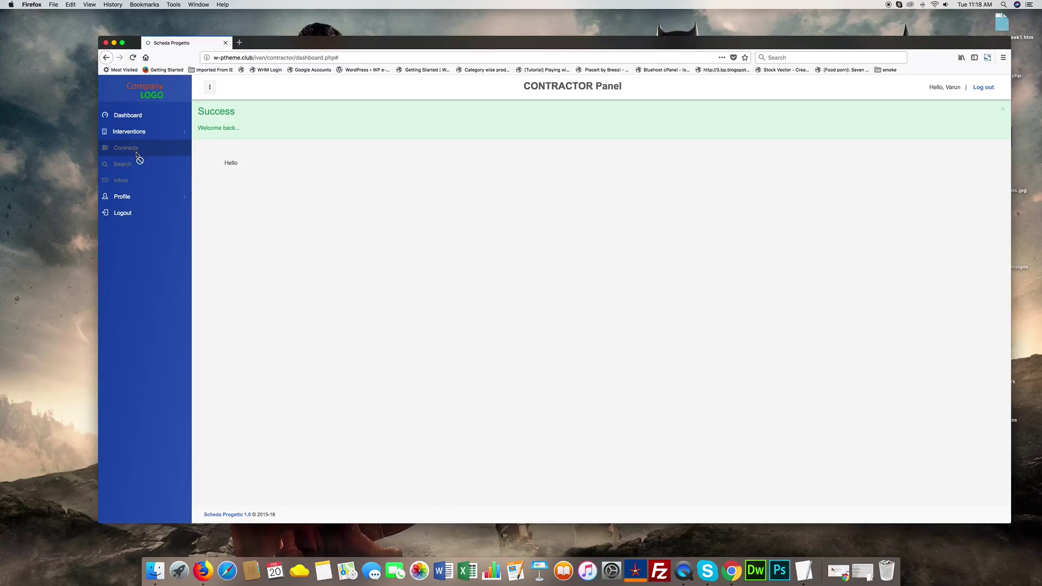
pyautogui.click(130, 197)
pyautogui.click(131, 212)
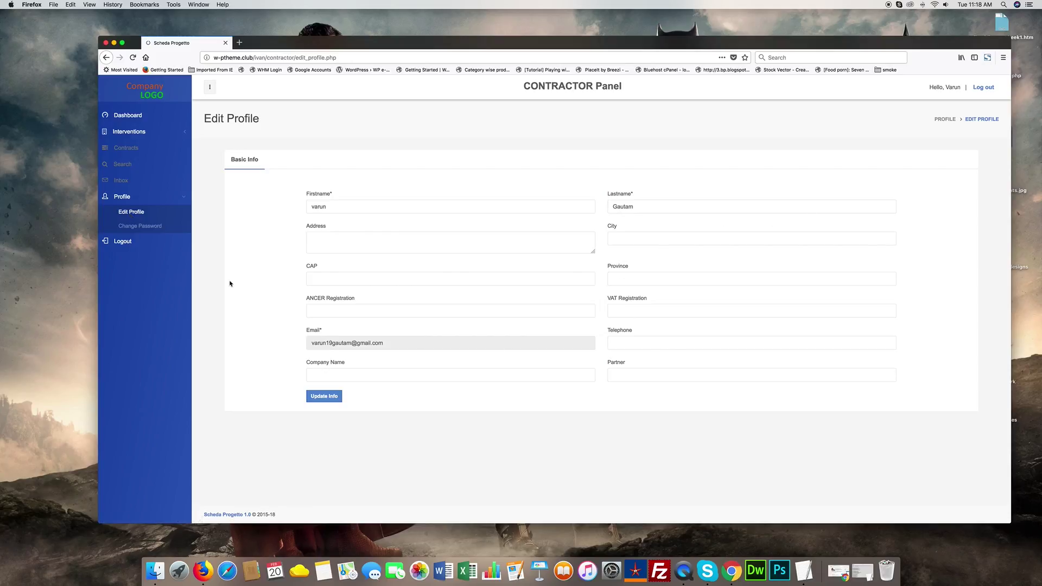
pyautogui.click(153, 229)
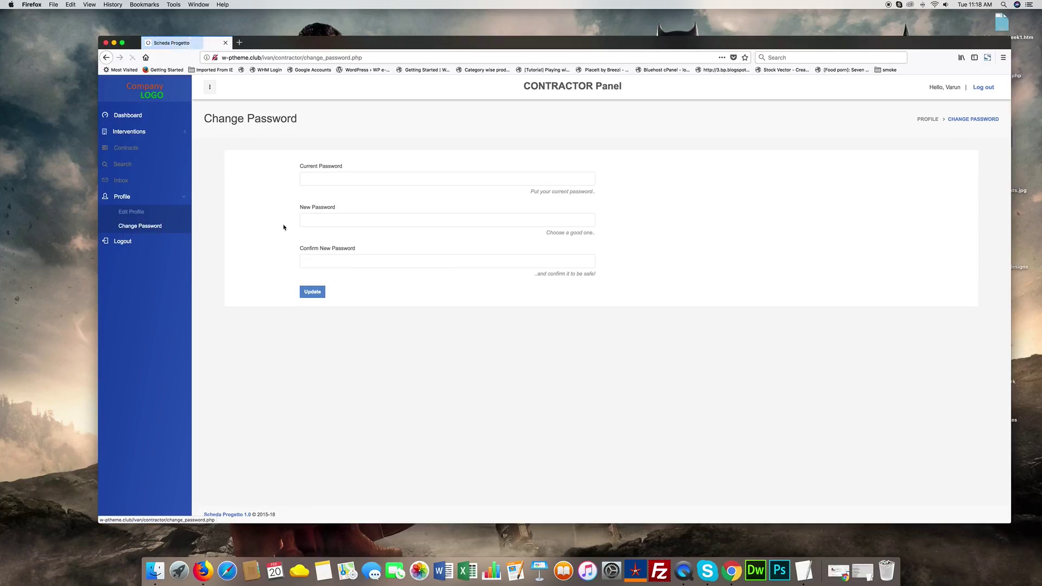
pyautogui.click(166, 135)
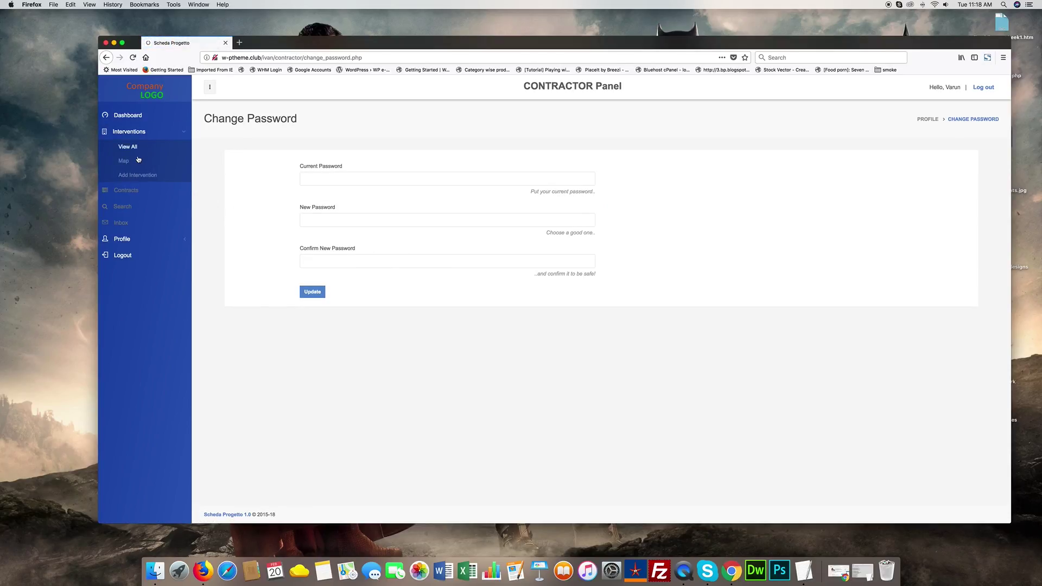
pyautogui.click(147, 175)
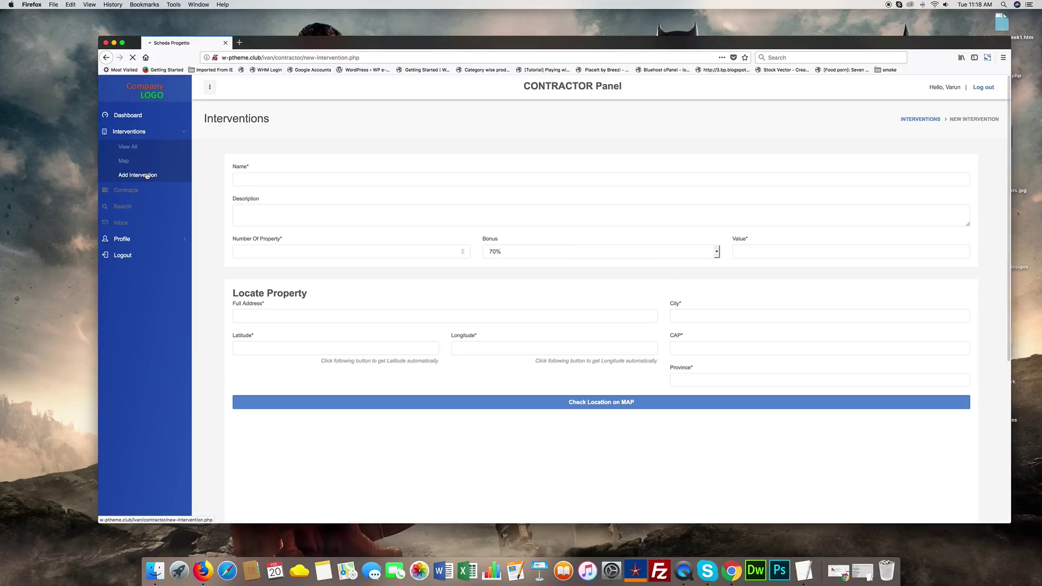
# - Enter the intervention name, description and 10 properties, with 85% bonus and value 50000000
pyautogui.click(276, 181)
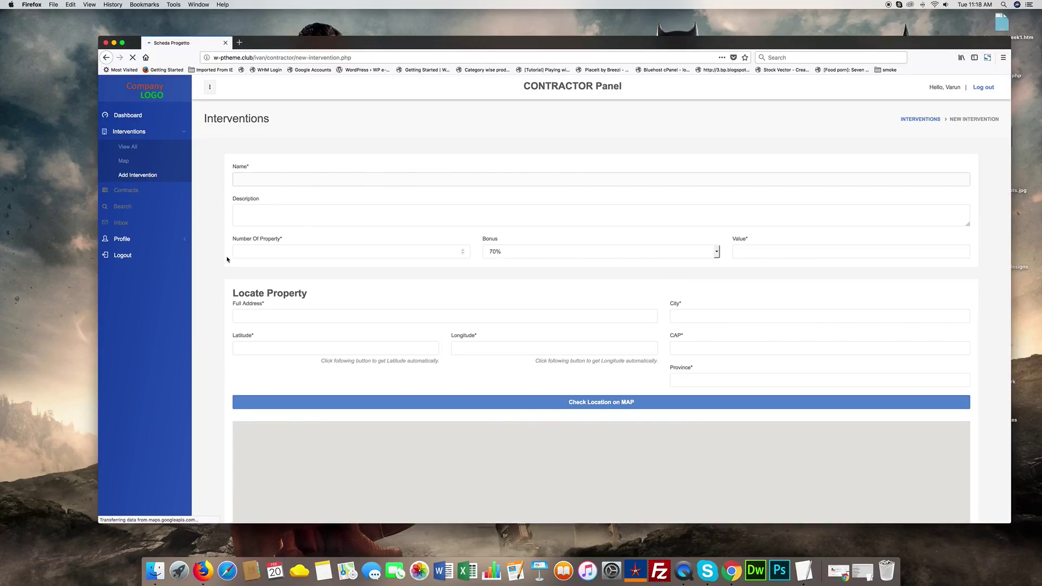
pyautogui.write('this is my first Inter.')
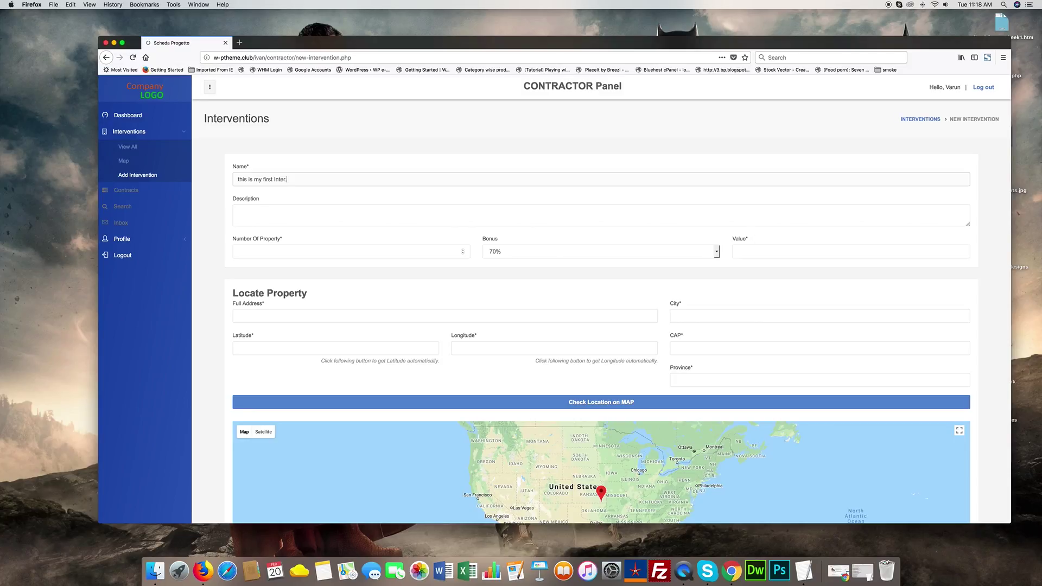
pyautogui.click(239, 212)
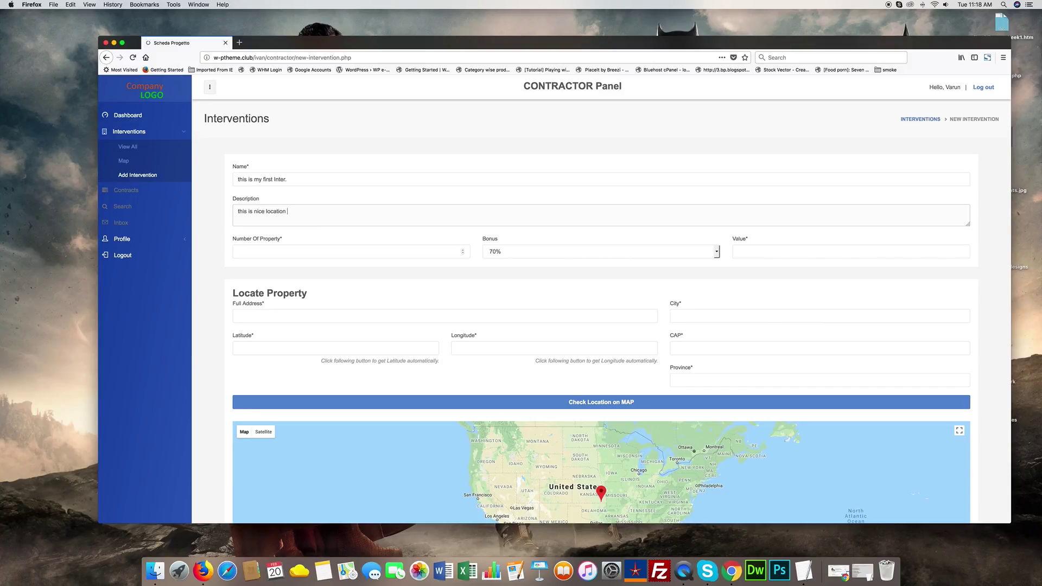
pyautogui.press('Tab')
pyautogui.click(506, 251)
pyautogui.click(509, 267)
pyautogui.click(774, 256)
pyautogui.write('50000000')
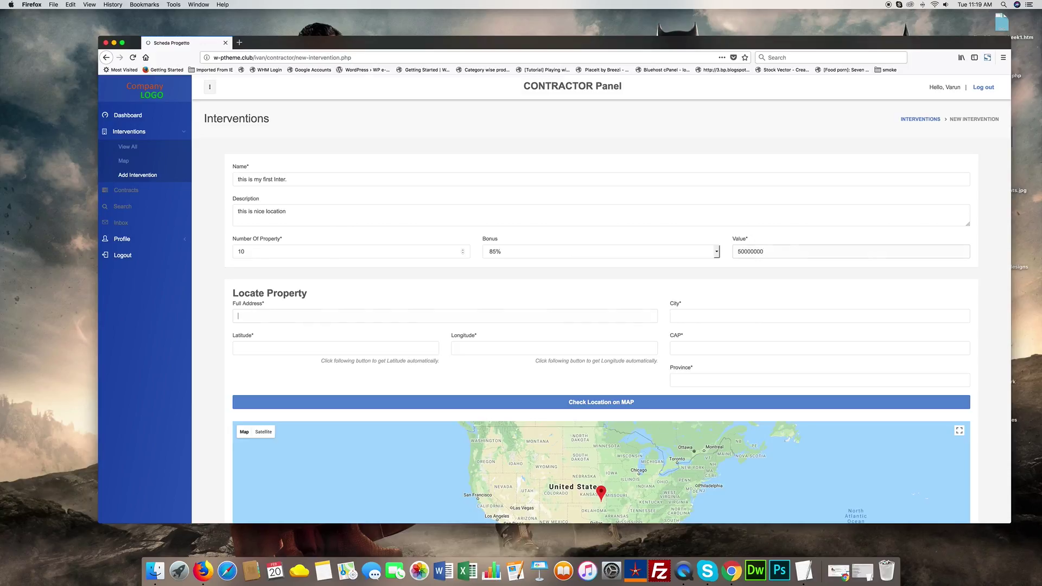
# - Enter the Lucknow full address, city and province, and locate its coordinates on the map
pyautogui.scroll(-2, 372, 280)
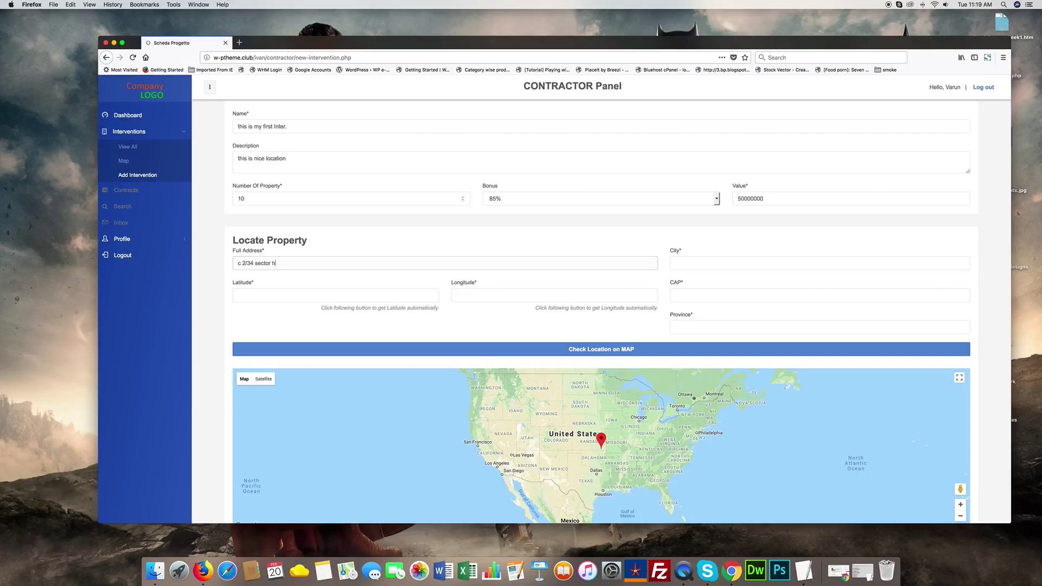
pyautogui.click(689, 262)
pyautogui.write('lucknow')
pyautogui.click(695, 326)
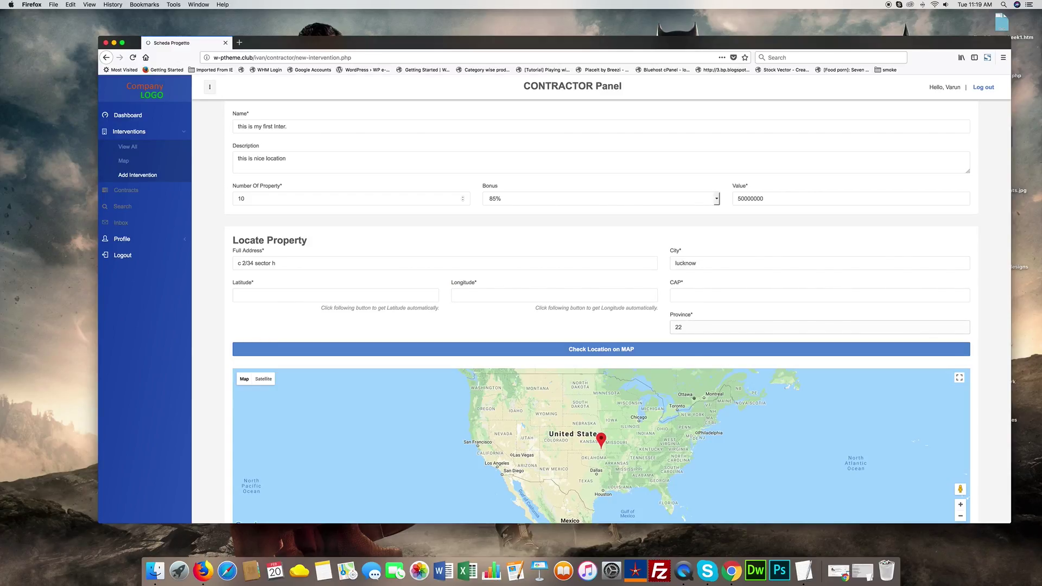
pyautogui.write('225')
pyautogui.press('BackSpace')
pyautogui.write('60')
pyautogui.click(629, 350)
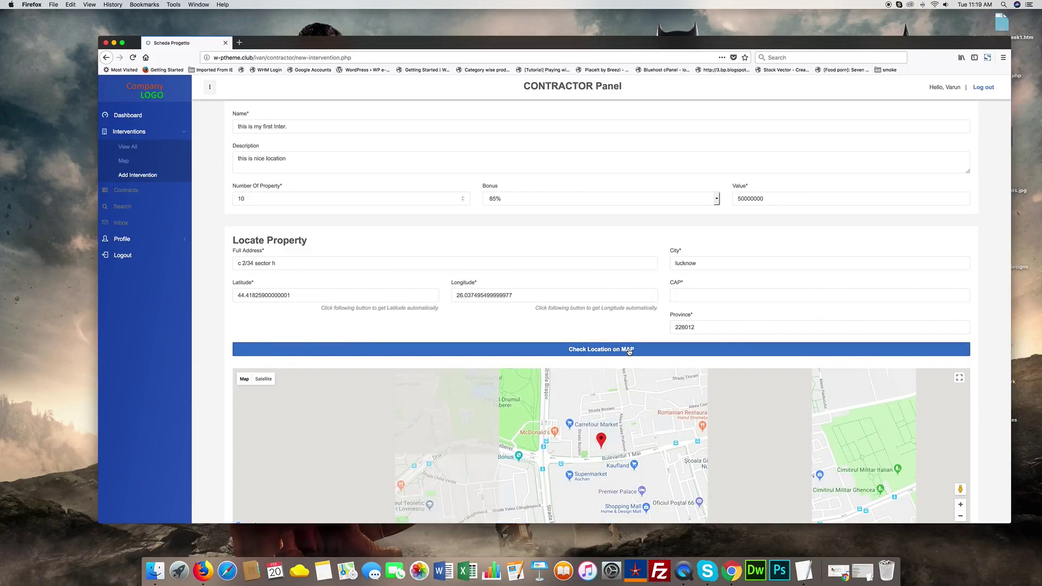
# - Zoom the map out and switch off Sismabonus, BoilerEfficiencyA and BoilerEfficiencyAevo
pyautogui.scroll(-3, 618, 350)
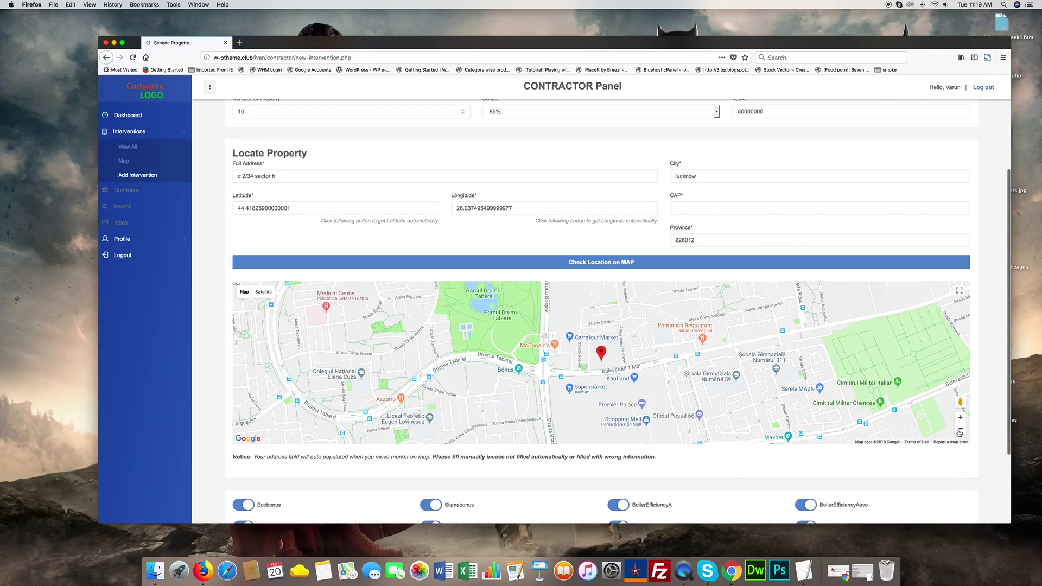
pyautogui.click(960, 428)
pyautogui.scroll(-4, 893, 448)
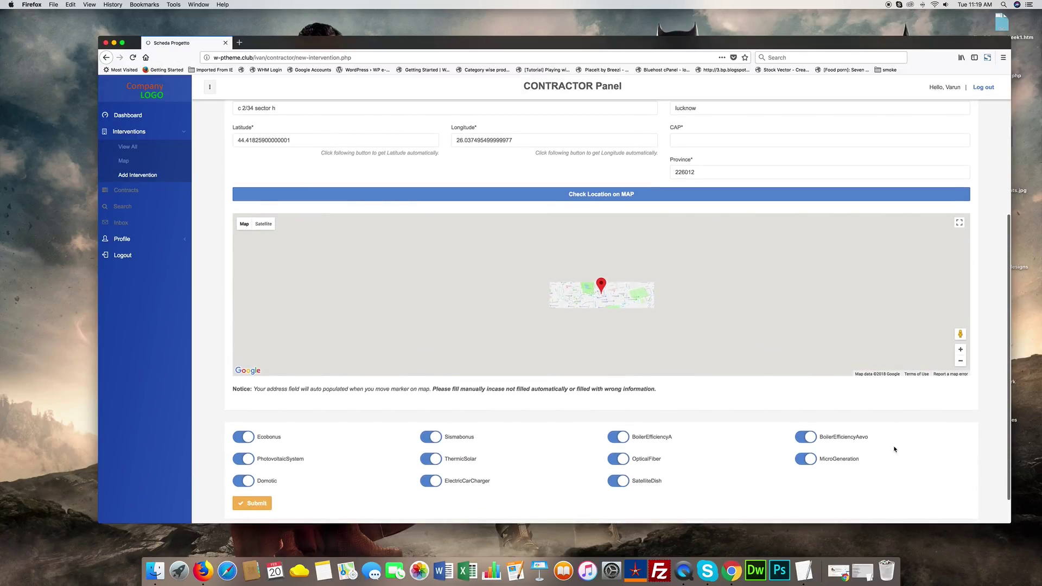
pyautogui.click(431, 403)
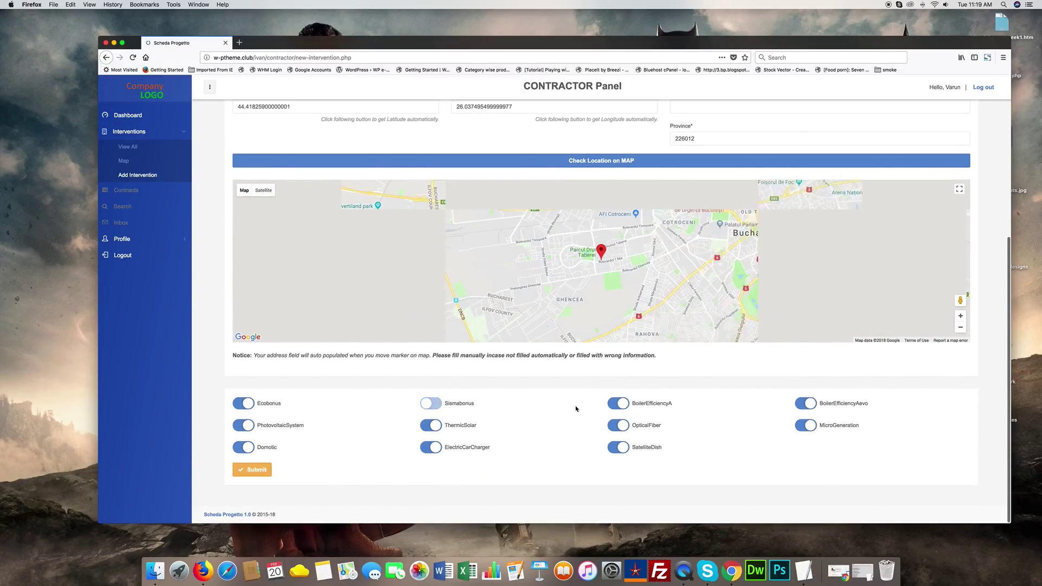
pyautogui.click(629, 403)
pyautogui.click(804, 403)
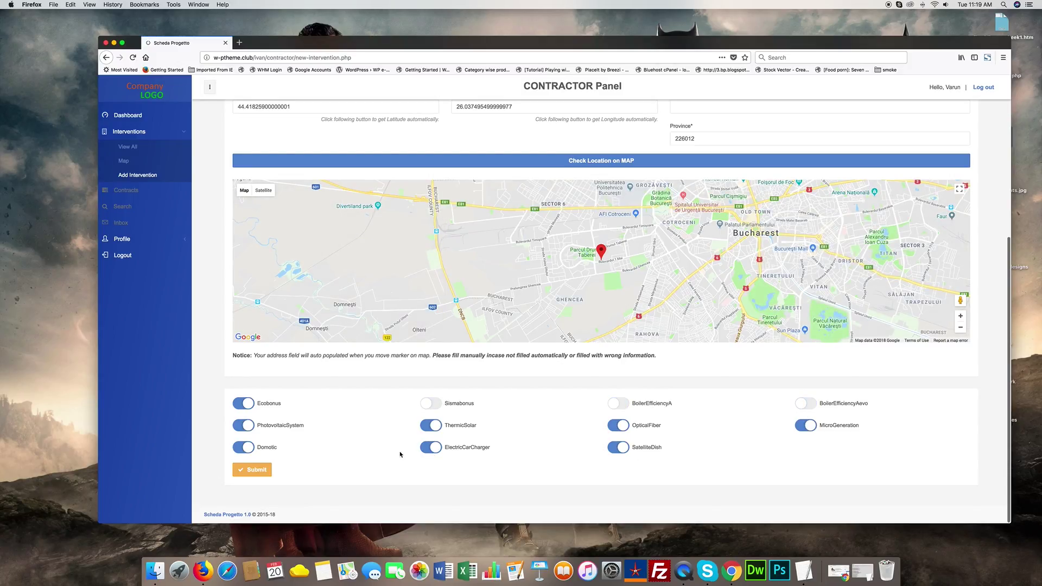
# - Fill the required CAP with 10000 and save the intervention
pyautogui.click(266, 471)
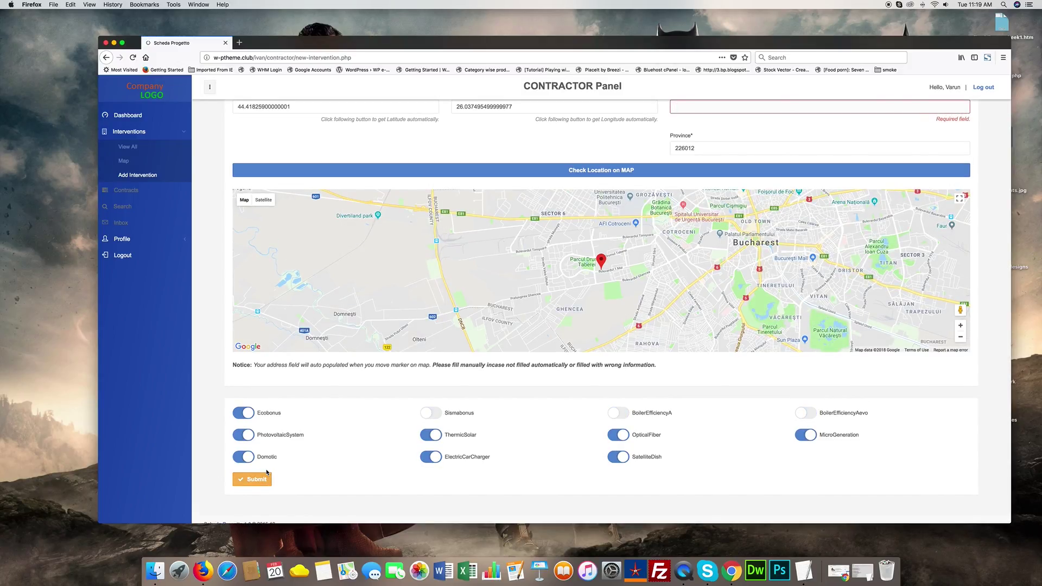
pyautogui.write('10000')
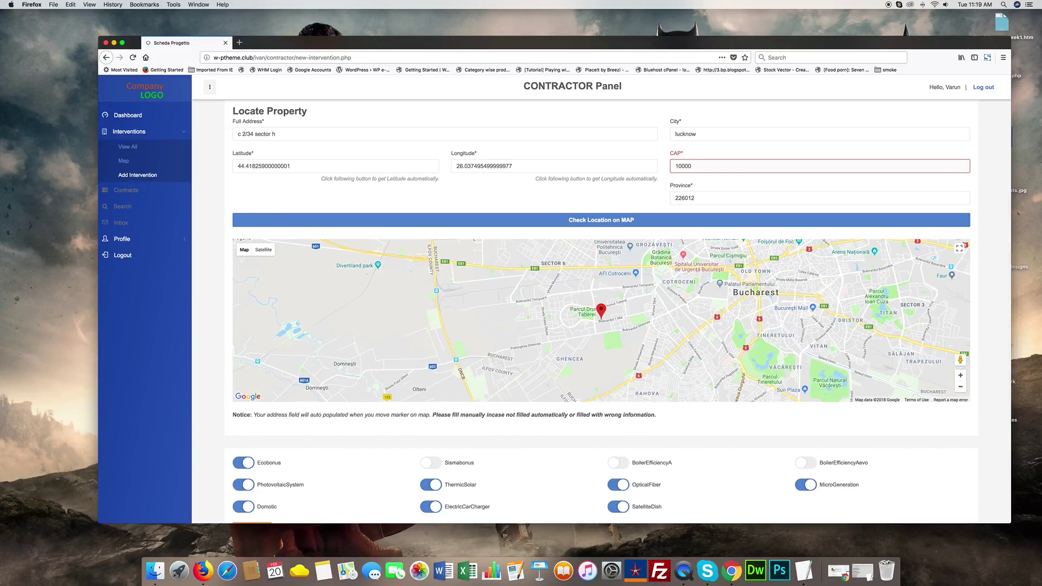
pyautogui.scroll(-2, 249, 476)
pyautogui.click(249, 474)
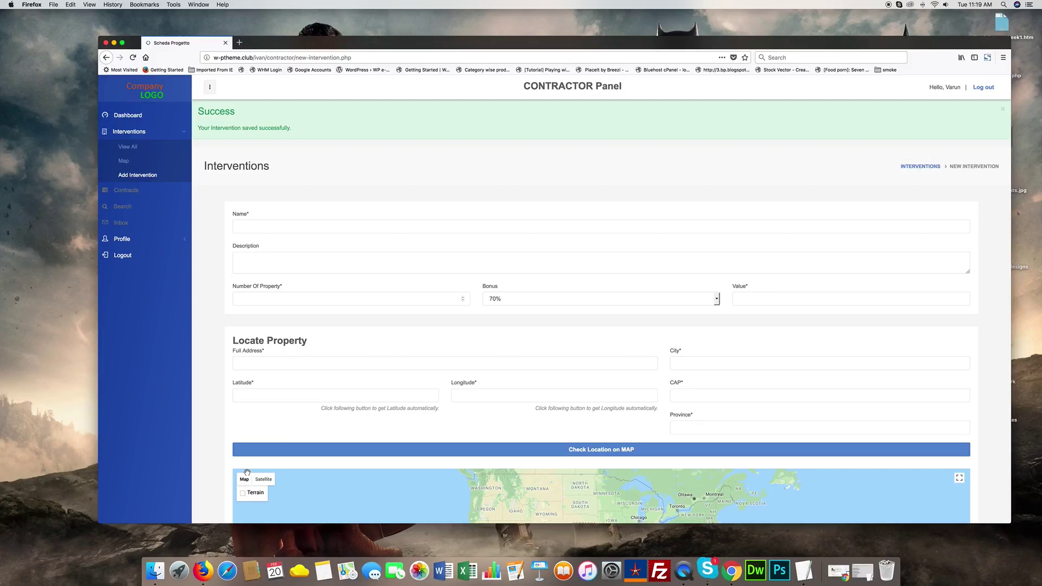
# - Check the new unread Skype chat message, then return to the intervention page
pyautogui.click(717, 579)
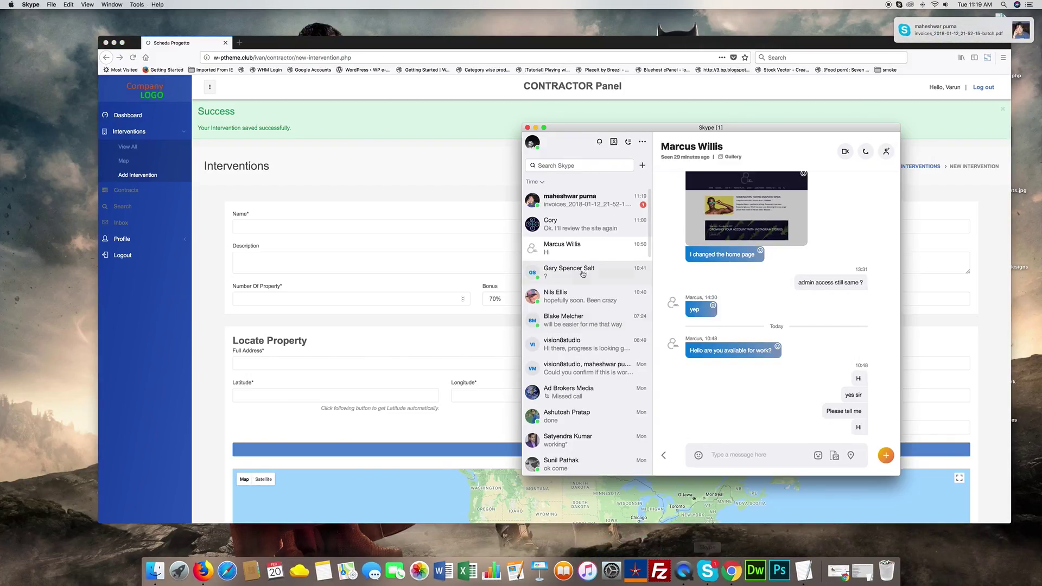
pyautogui.click(572, 200)
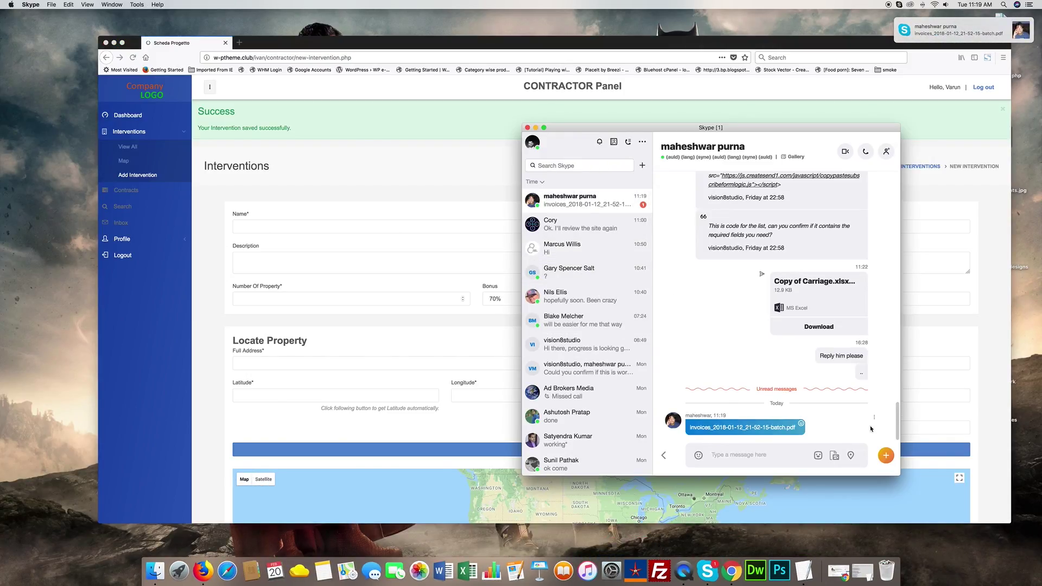
pyautogui.click(951, 419)
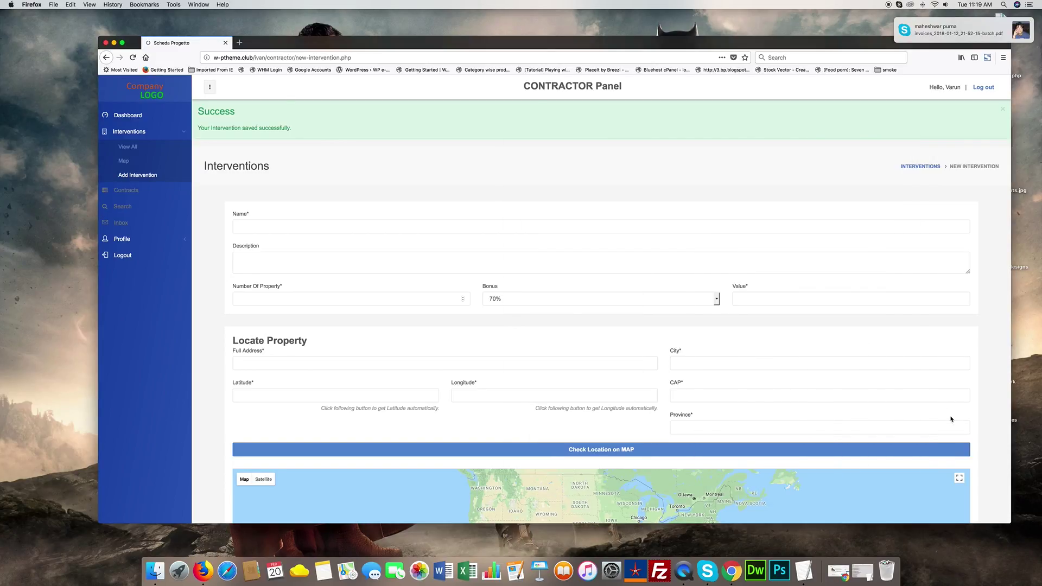
pyautogui.scroll(-5, 896, 425)
# - View the interventions list, then the interventions map zoomed out to the Bucharest region
pyautogui.scroll(5, 868, 407)
pyautogui.click(153, 149)
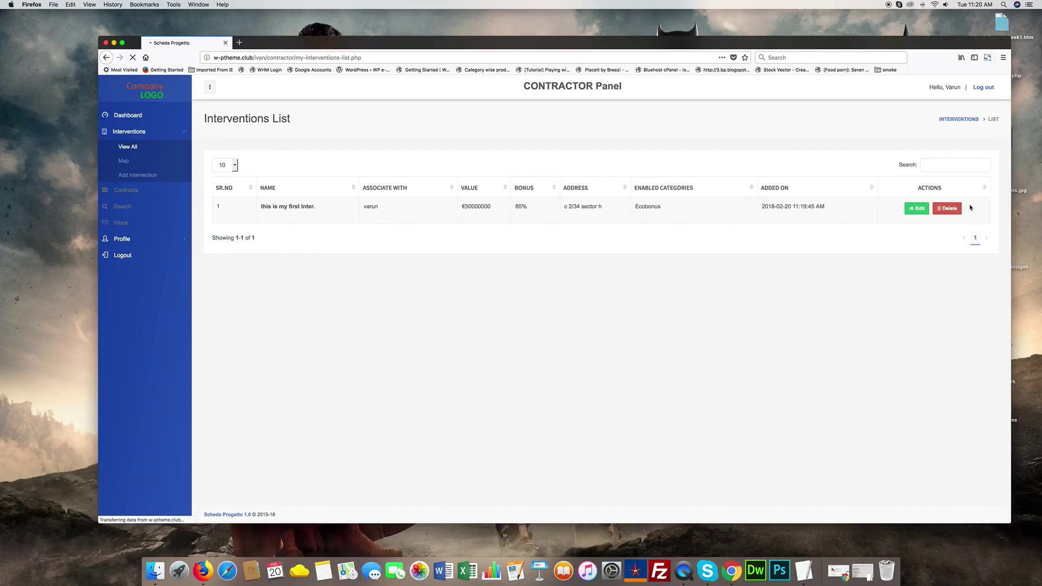
pyautogui.click(132, 166)
pyautogui.scroll(-2, 787, 206)
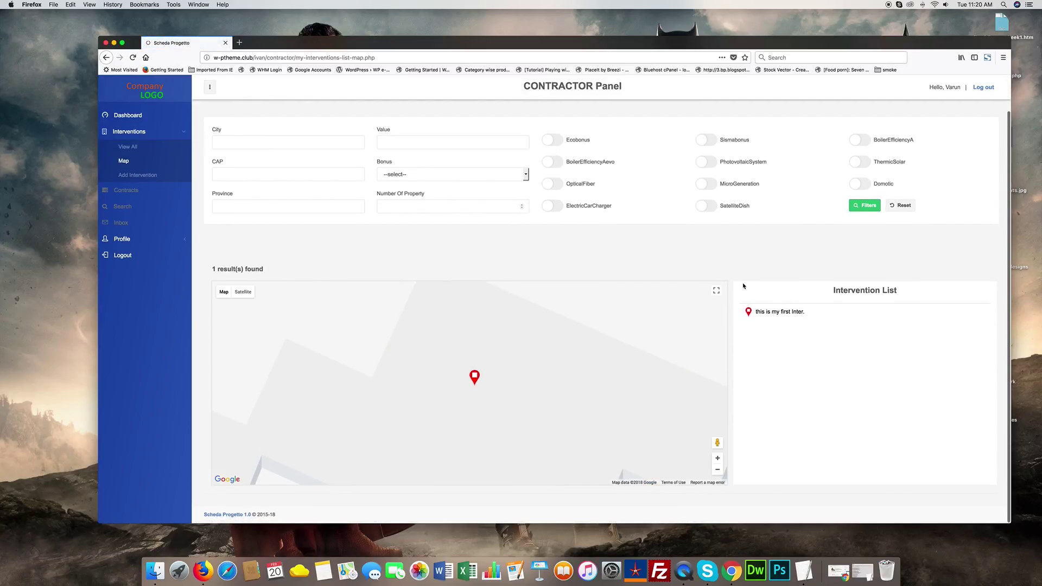
pyautogui.click(718, 471)
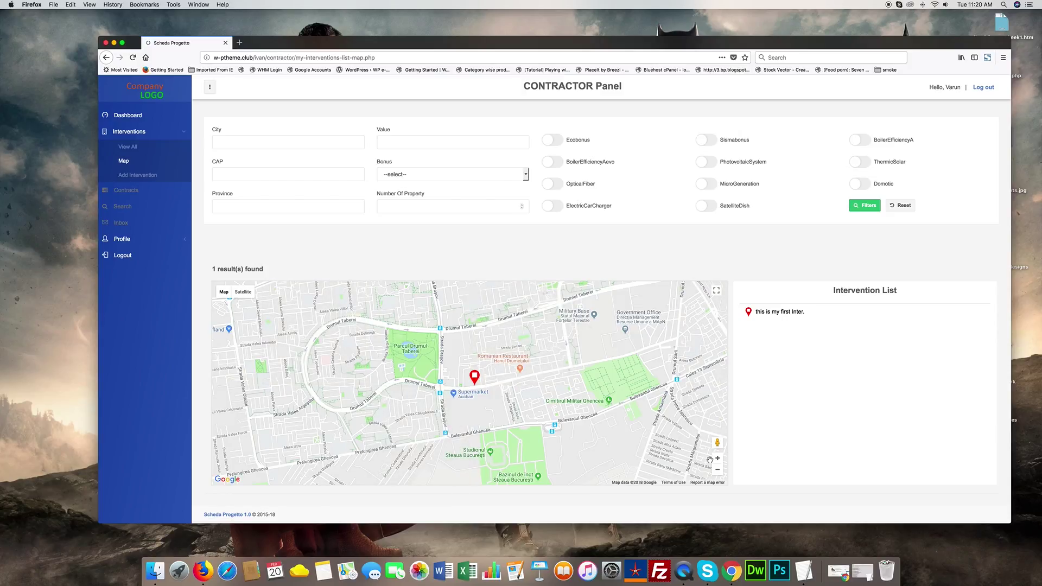
pyautogui.click(718, 470)
pyautogui.click(718, 470)
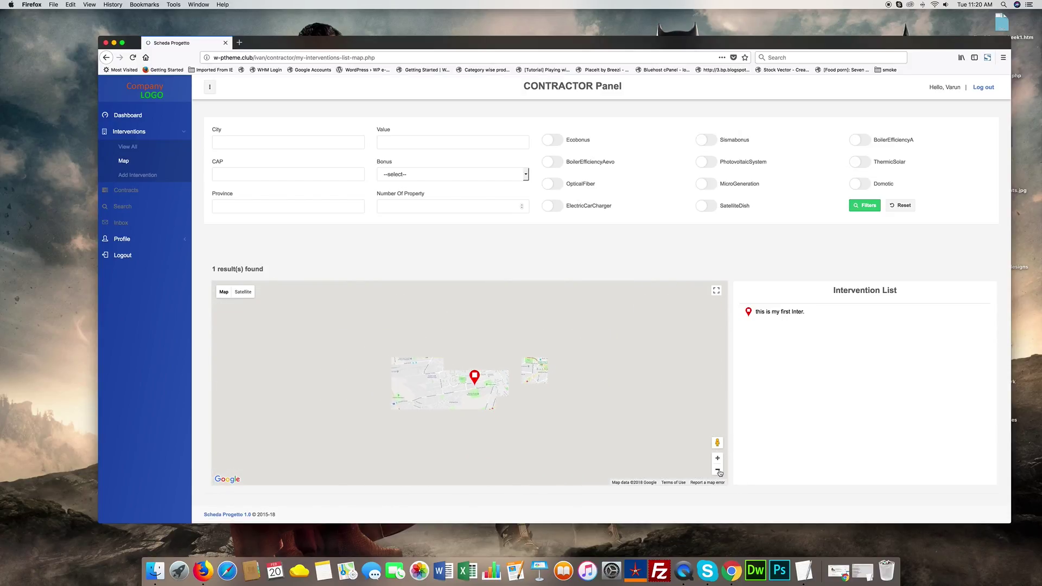
# - Inspect the first intervention's marker details, then start a blank new intervention
pyautogui.click(473, 375)
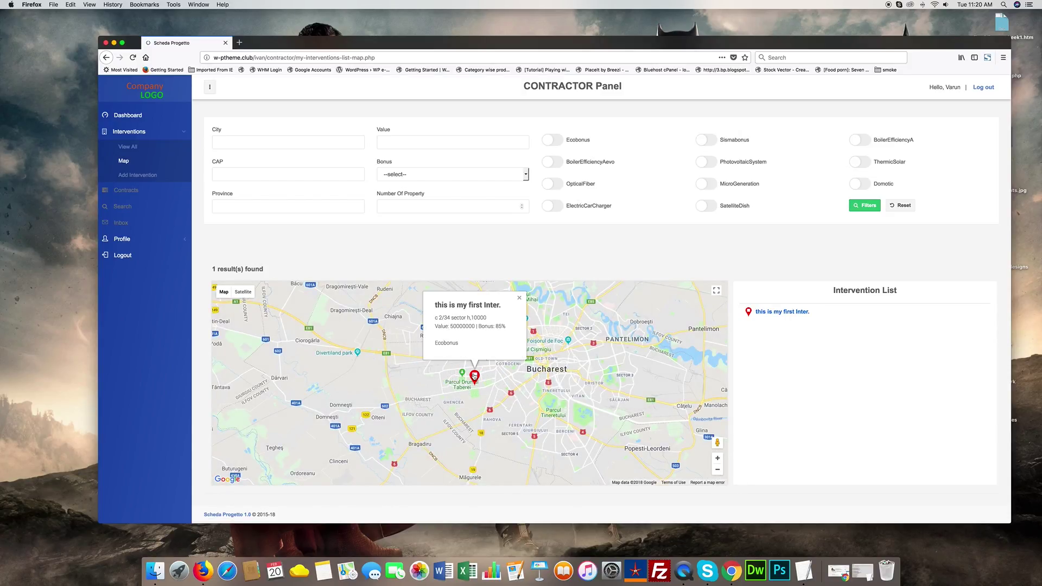
pyautogui.moveTo(437, 306); pyautogui.dragTo(486, 307)
pyautogui.click(379, 206)
pyautogui.click(140, 175)
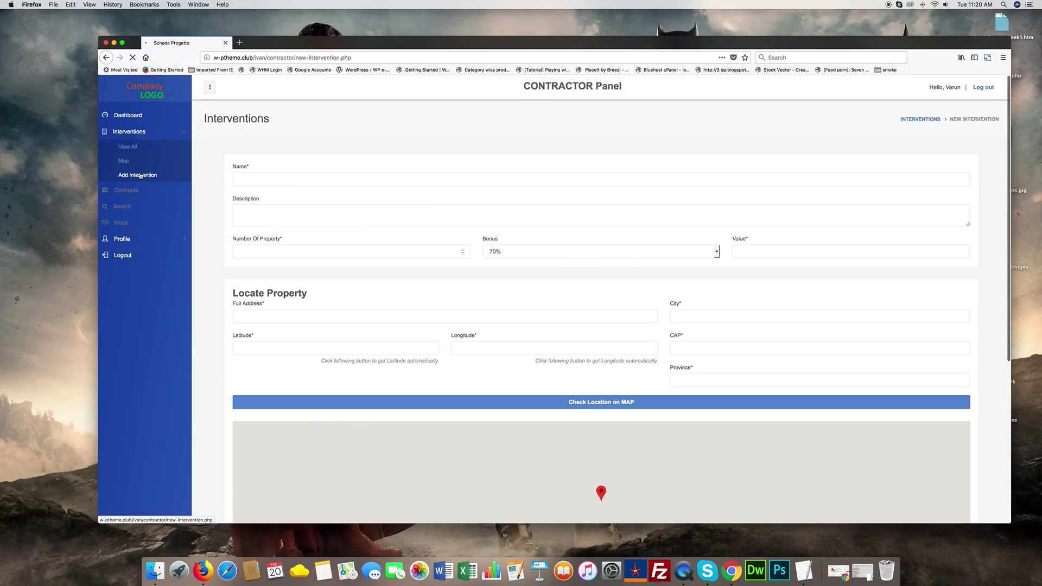
# - Enter address india, city delhi, province 122231, locate it on the map, and set value 100000
pyautogui.scroll(-4, 396, 260)
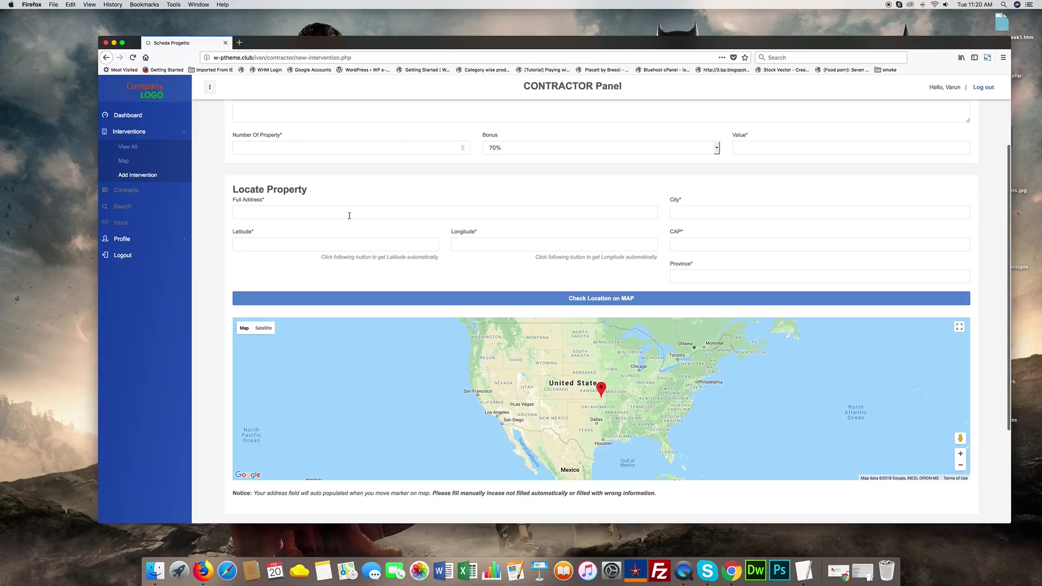
pyautogui.write('india')
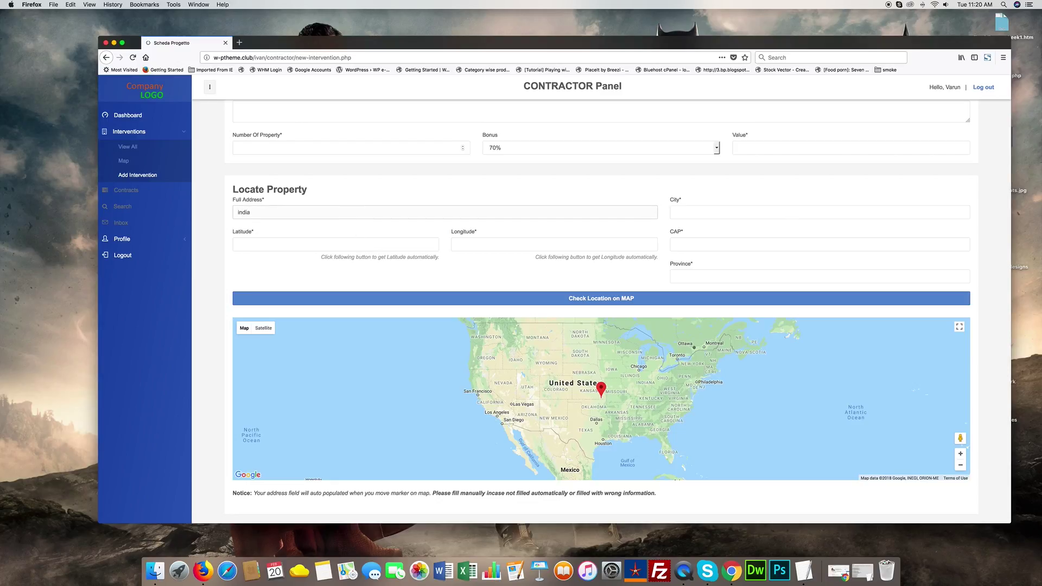
pyautogui.click(751, 209)
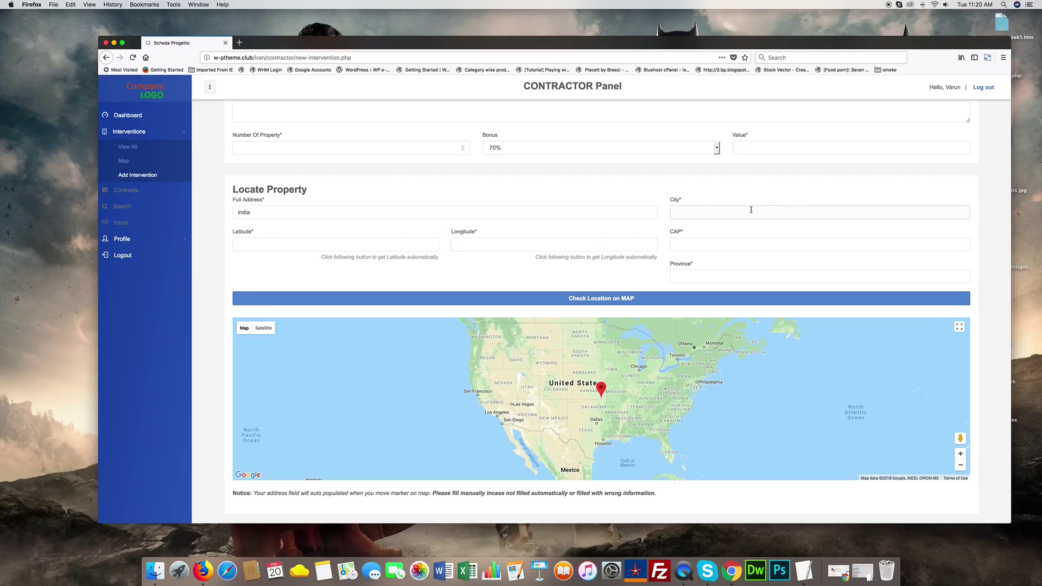
pyautogui.write('delsji')
pyautogui.click(688, 275)
pyautogui.write('s')
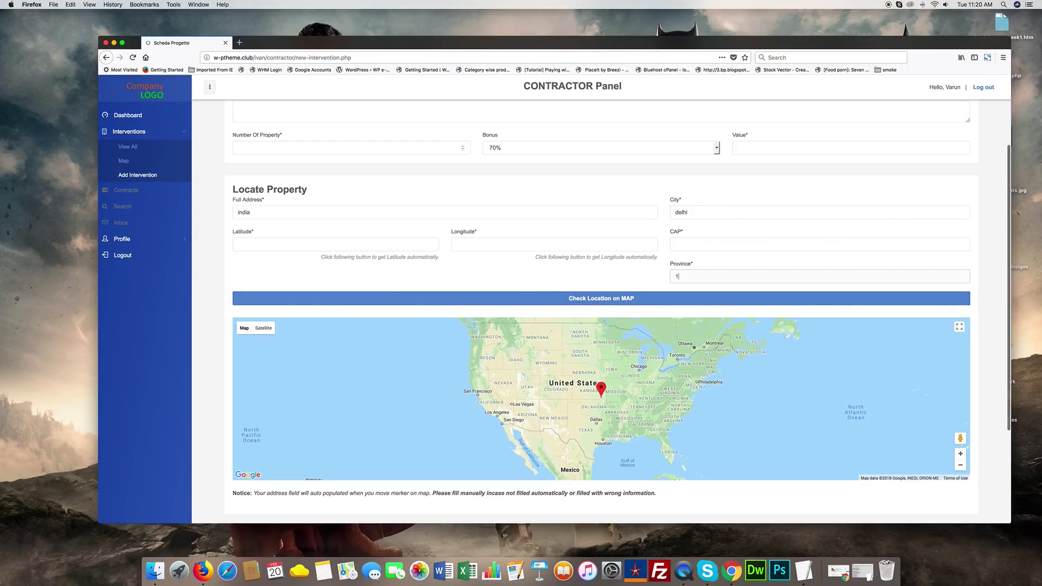
pyautogui.write('22231')
pyautogui.click(669, 298)
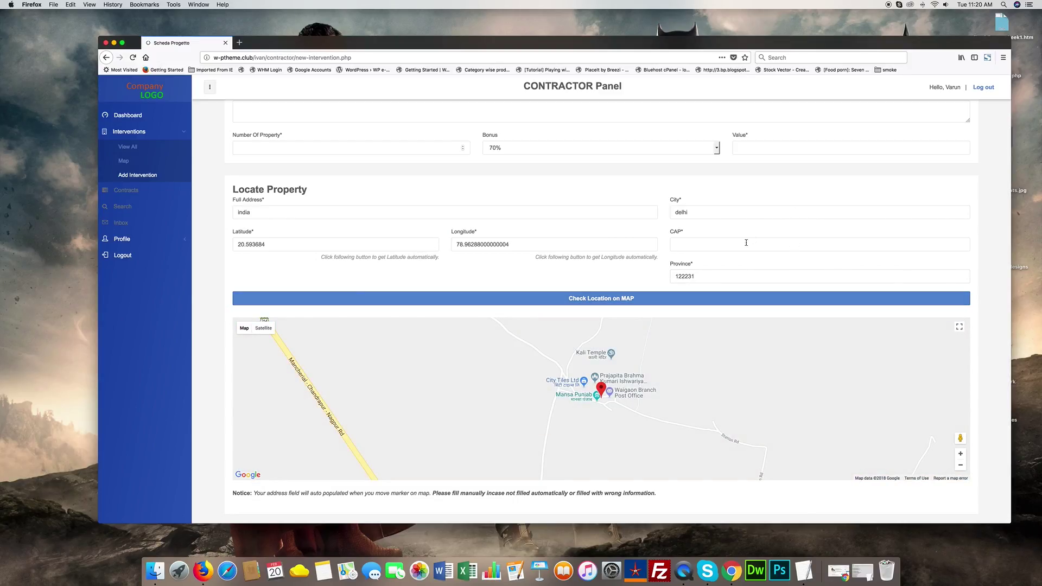
pyautogui.click(772, 151)
pyautogui.write('1000000')
# - Name the intervention 'my other one' with 1 property and a 75% bonus
pyautogui.scroll(3, 418, 200)
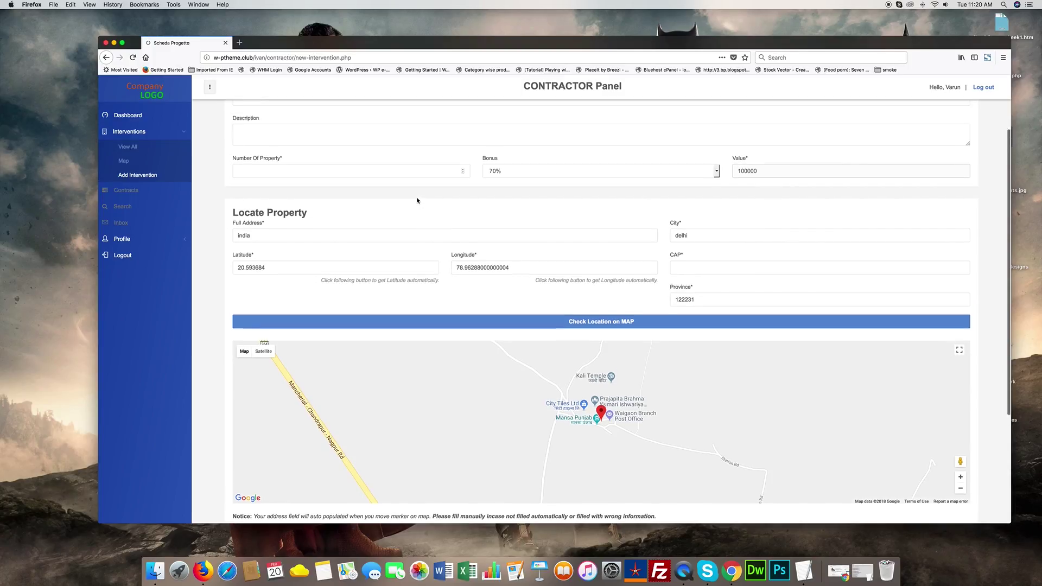
pyautogui.click(340, 163)
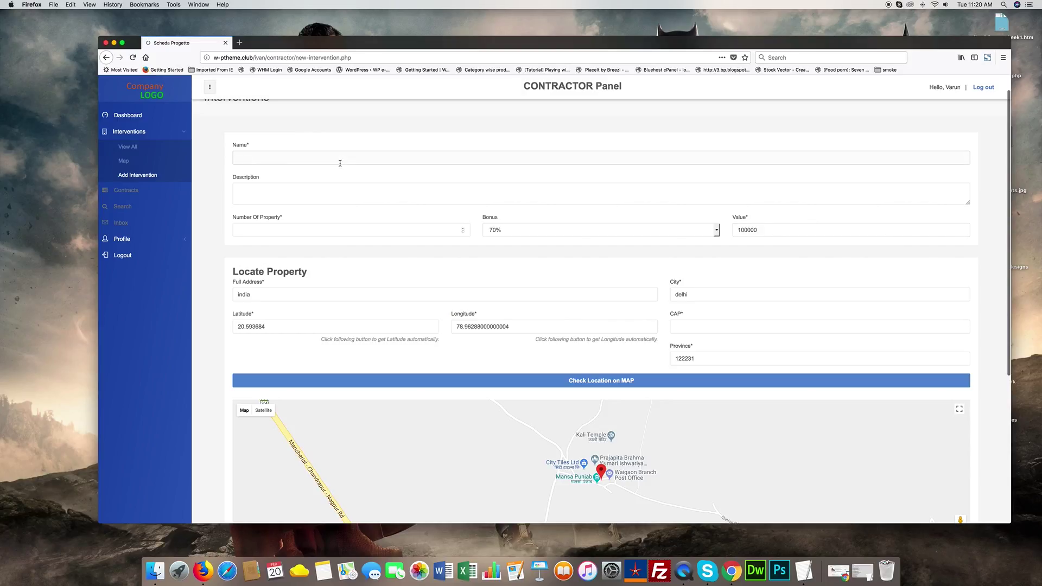
pyautogui.write('my sec')
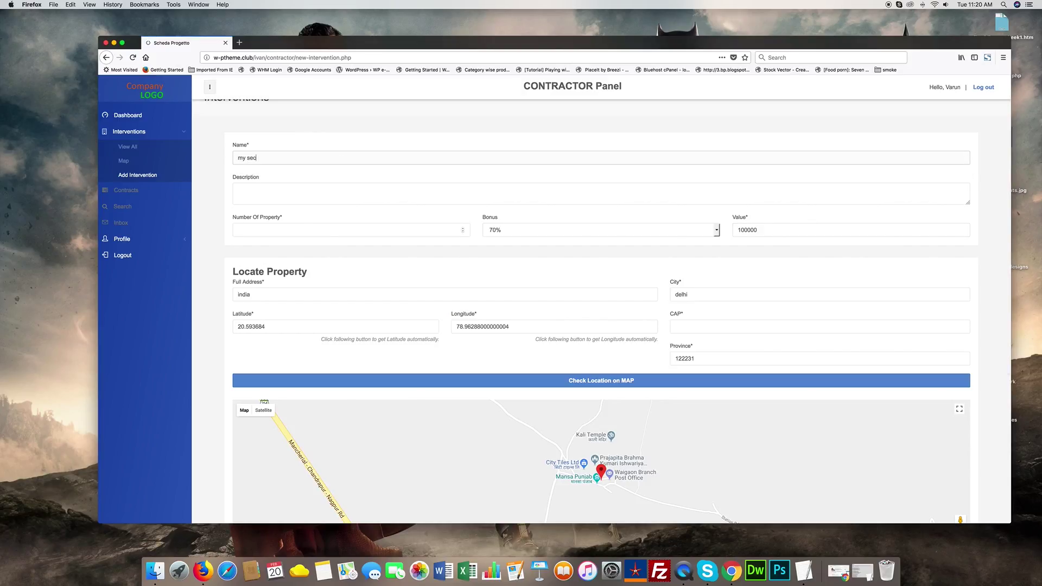
pyautogui.write('o')
pyautogui.press('BackSpace')
pyautogui.press('BackSpace')
pyautogui.press('BackSpace')
pyautogui.write('oth')
pyautogui.write('m')
pyautogui.write('e tex')
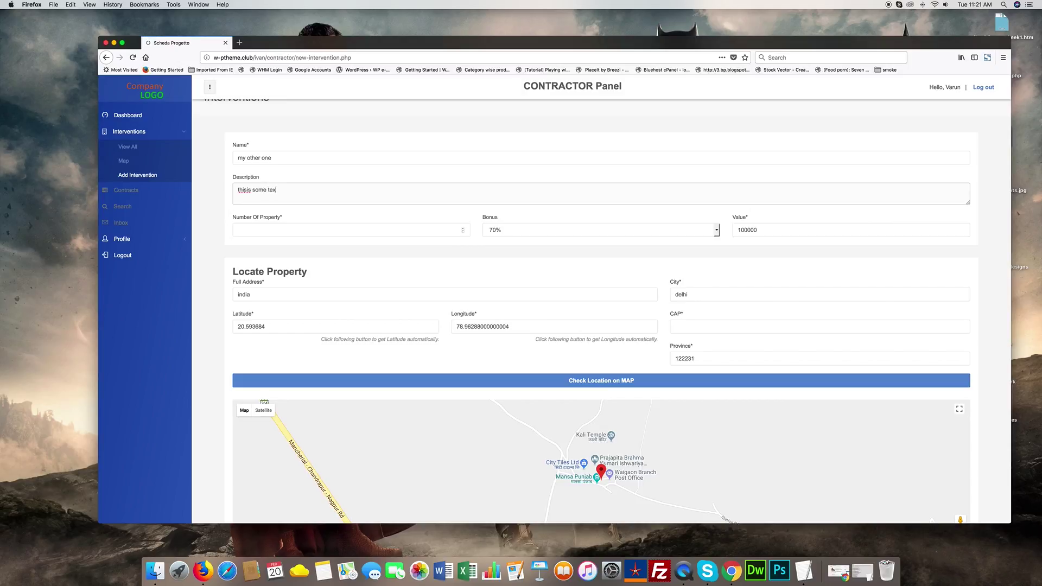
pyautogui.click(356, 229)
pyautogui.write('1')
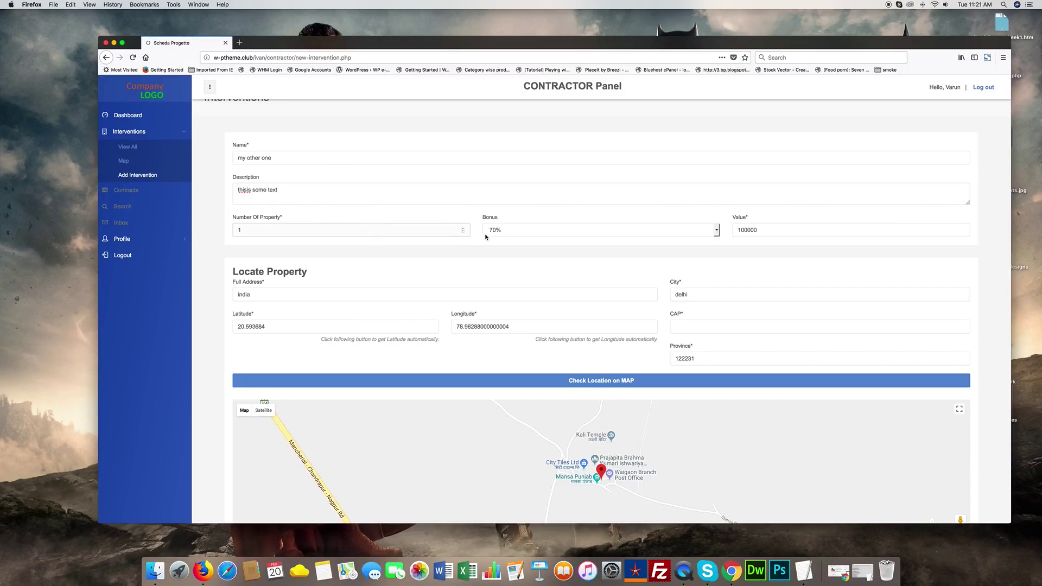
pyautogui.click(497, 234)
pyautogui.click(511, 233)
# - Submit the form and fill the required CAP field with 1212
pyautogui.scroll(-5, 234, 414)
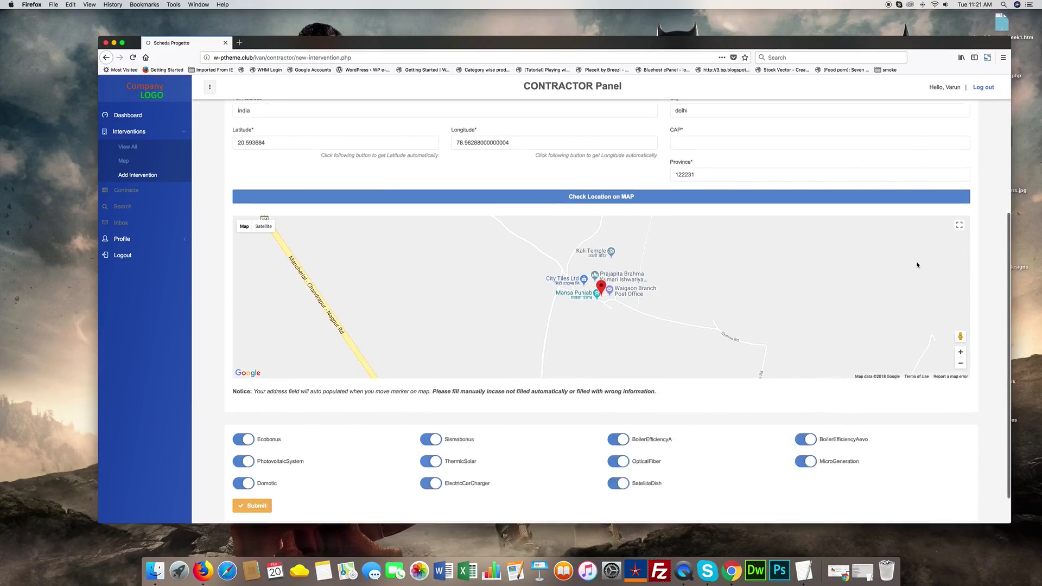
pyautogui.click(269, 468)
pyautogui.scroll(4, 270, 465)
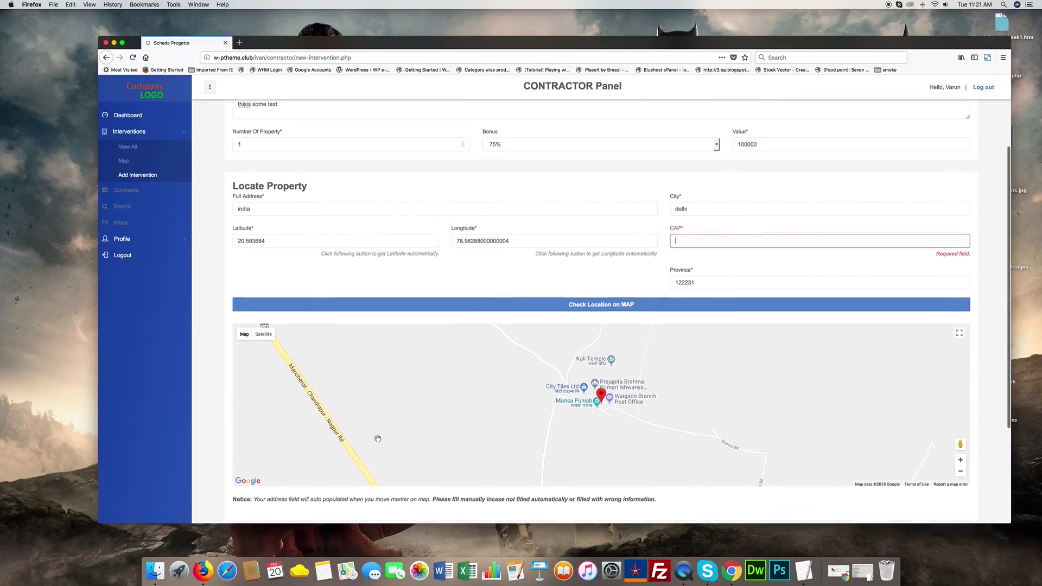
pyautogui.write('1212')
pyautogui.scroll(-5, 763, 249)
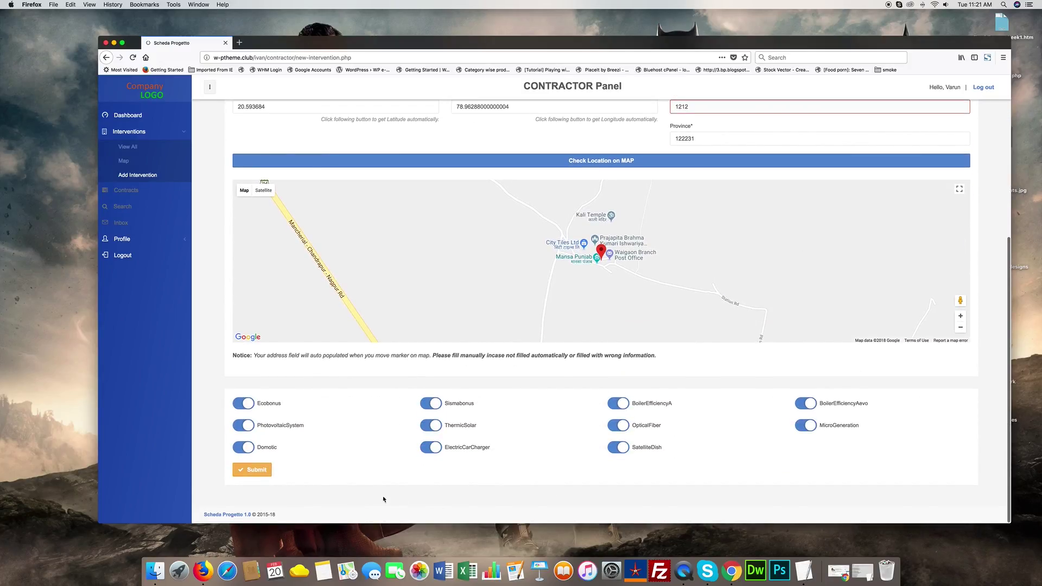
# - Save 'my other one' and view it in the interventions list and on the map
pyautogui.click(258, 472)
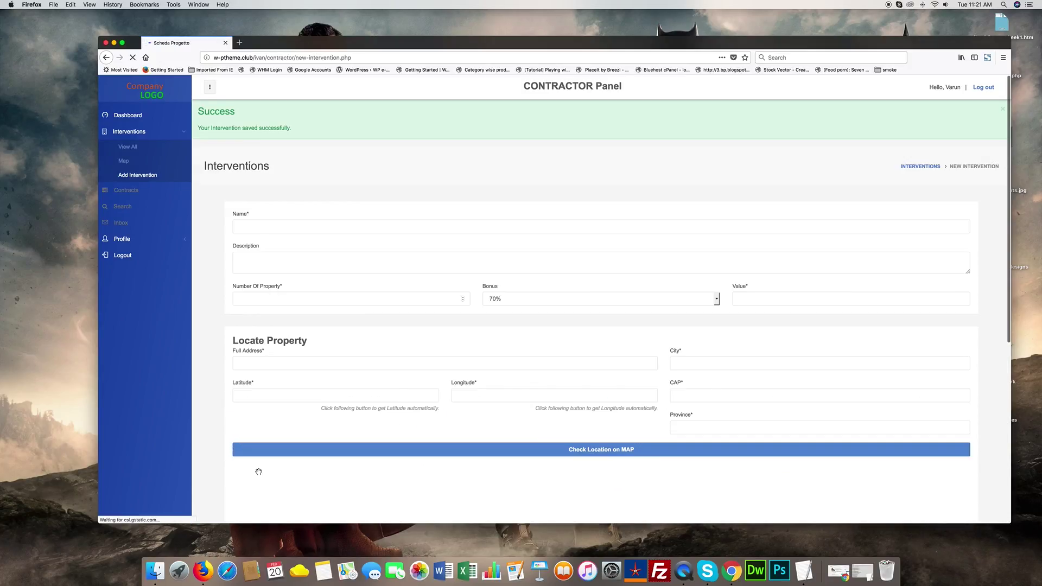
pyautogui.scroll(-5, 732, 292)
pyautogui.scroll(5, 732, 292)
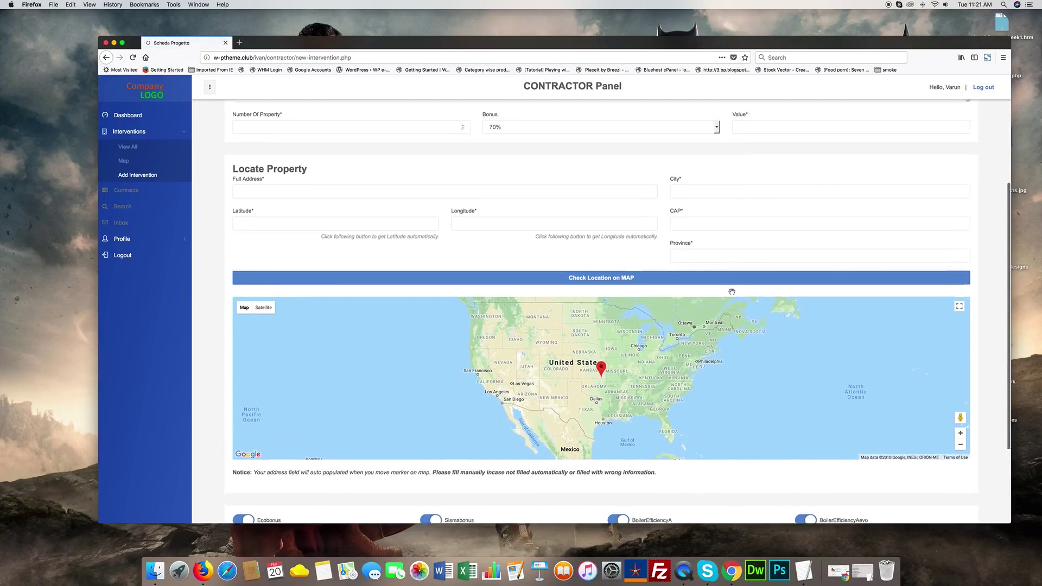
pyautogui.click(158, 149)
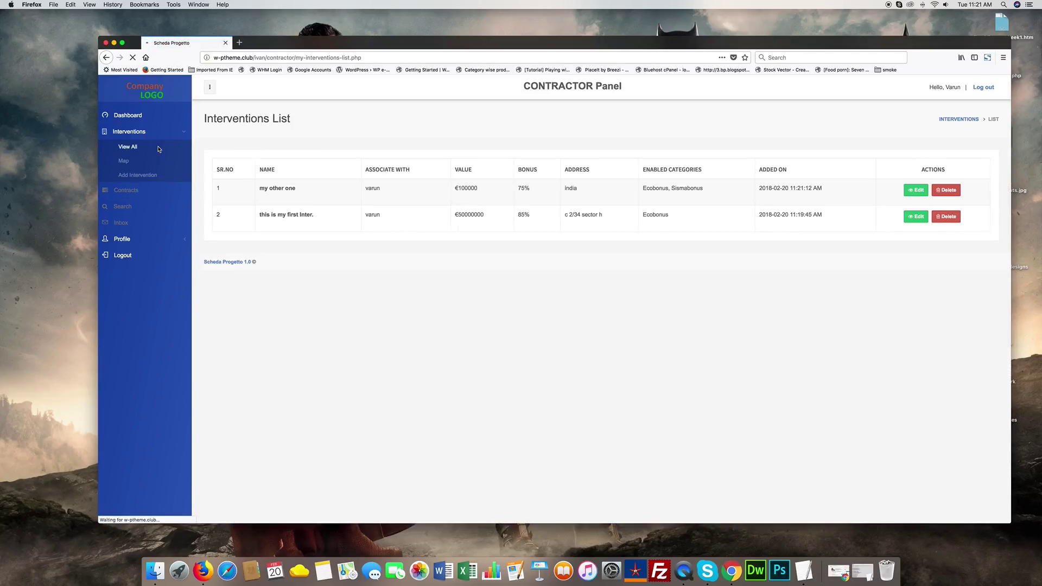
pyautogui.click(121, 161)
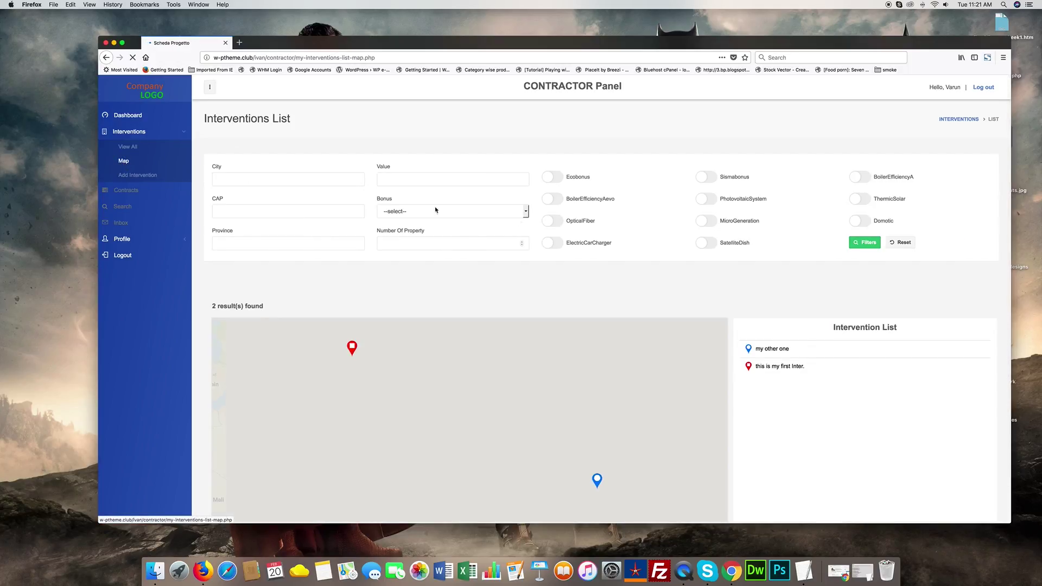
# - Zoom and pan the map, then open details of the Romania intervention and 'my other one' in India
pyautogui.scroll(-1, 435, 210)
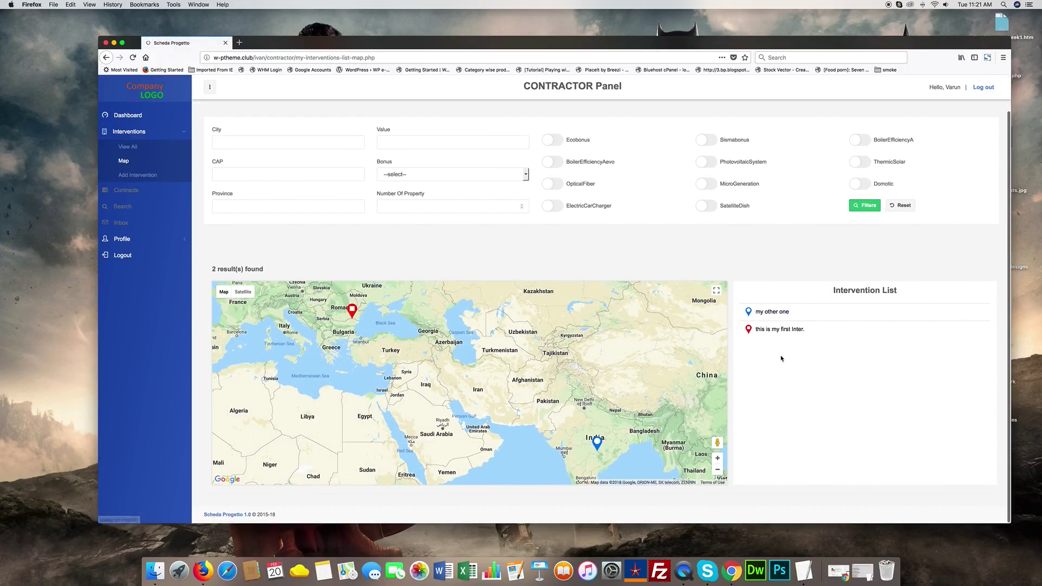
pyautogui.click(717, 459)
pyautogui.click(716, 471)
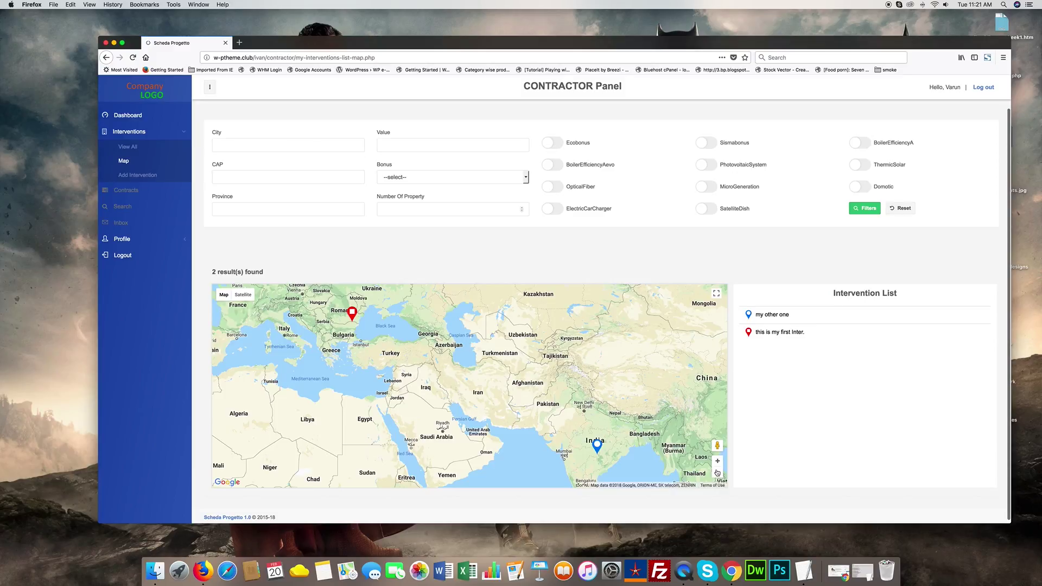
pyautogui.moveTo(629, 407); pyautogui.dragTo(521, 367)
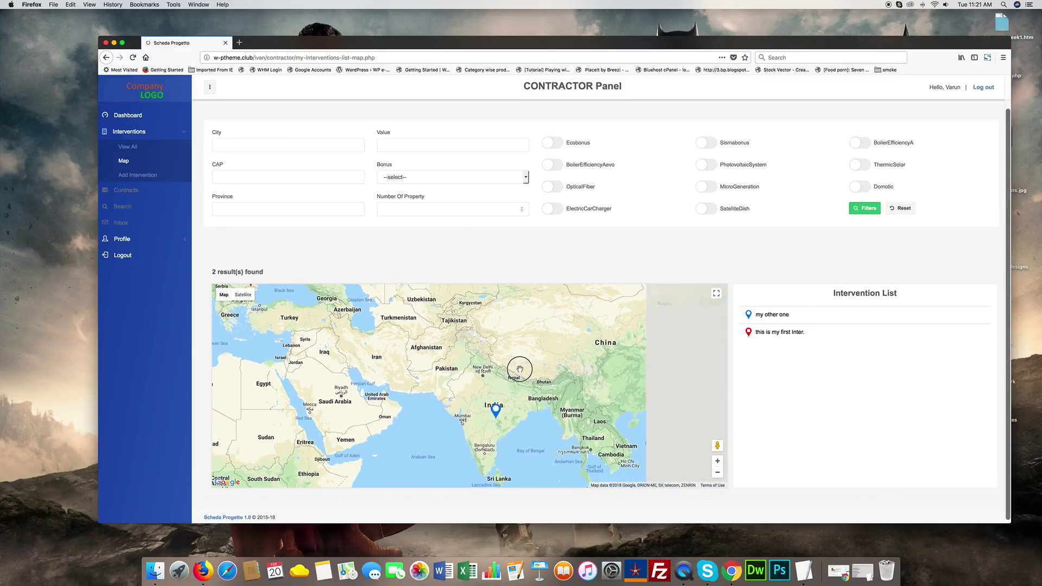
pyautogui.moveTo(313, 358); pyautogui.dragTo(438, 384)
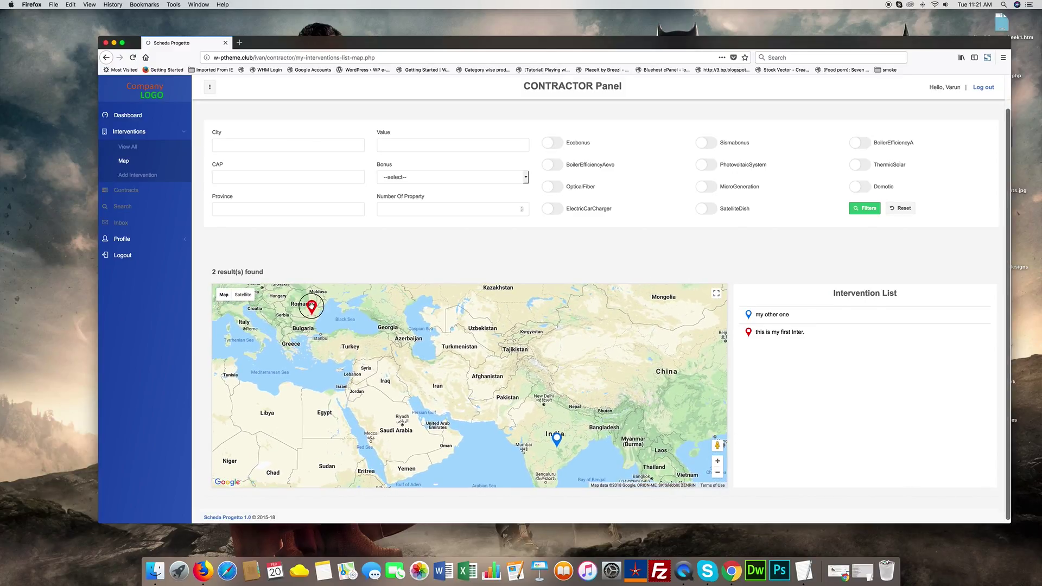
pyautogui.click(311, 306)
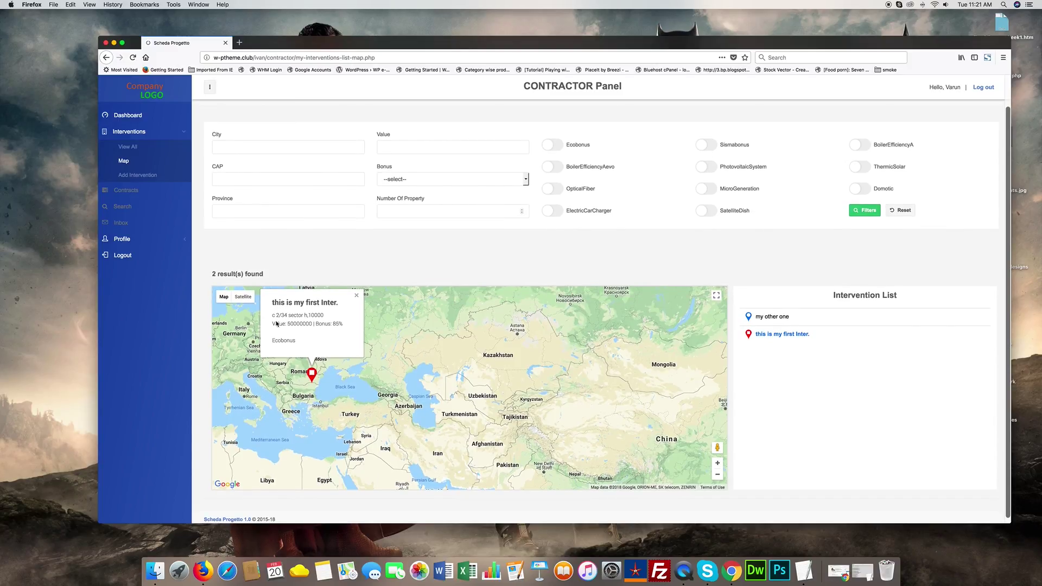
pyautogui.moveTo(477, 400); pyautogui.dragTo(423, 337)
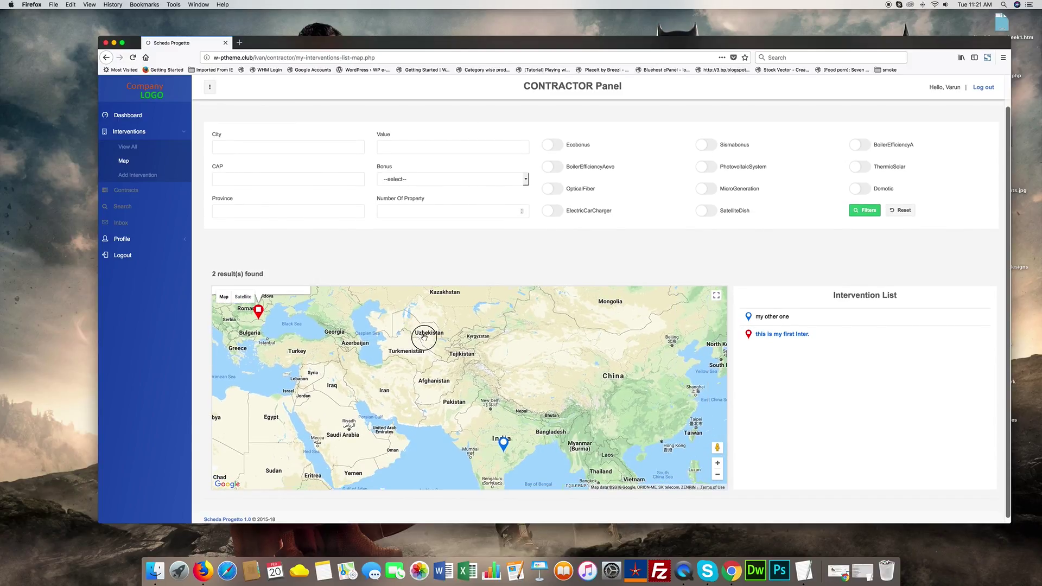
pyautogui.click(500, 443)
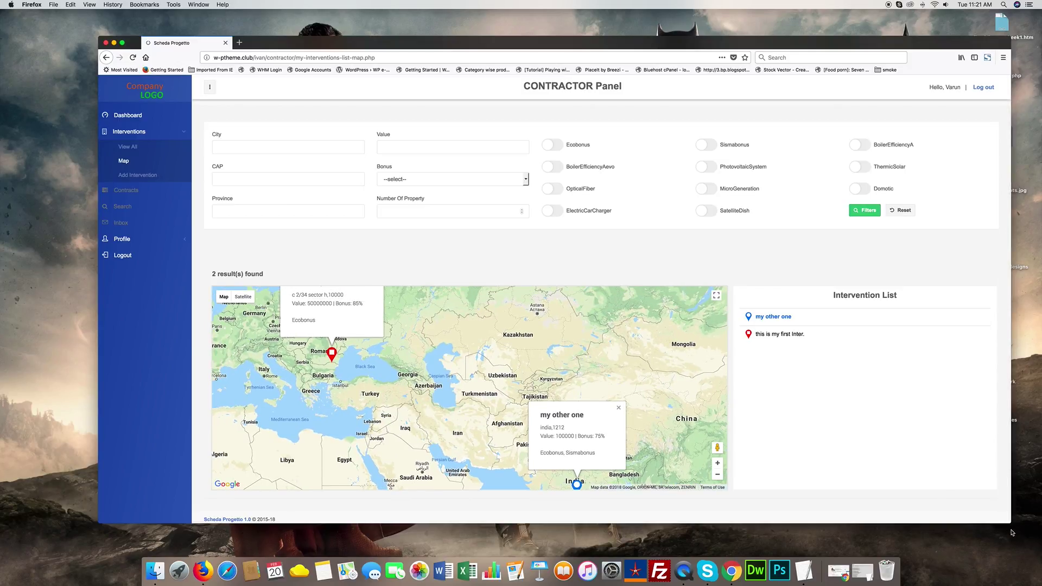
# - Narrow the browser window and recheck both markers' details, ending on the Romania intervention
pyautogui.moveTo(1008, 524); pyautogui.dragTo(828, 526)
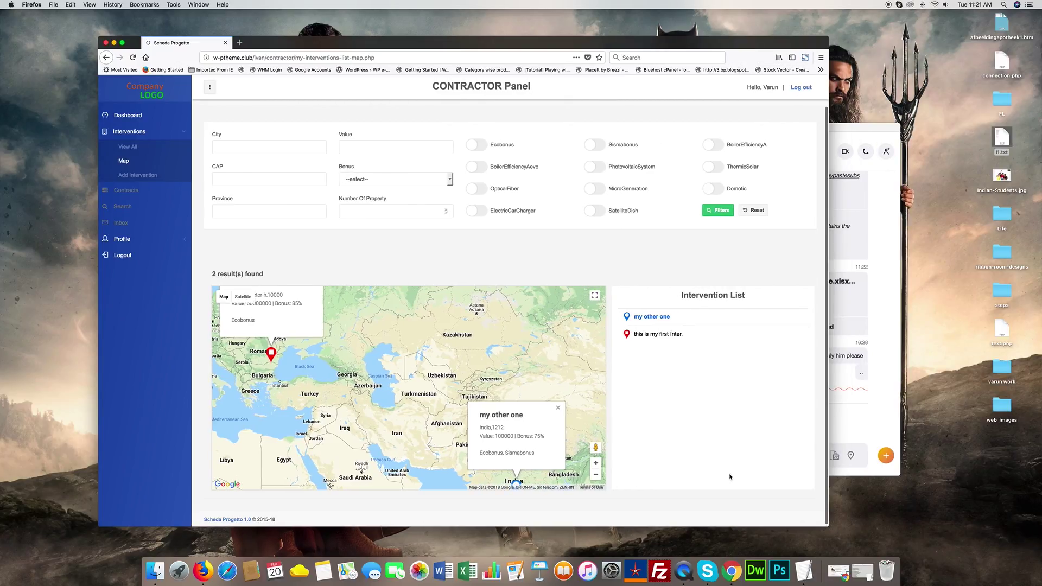
pyautogui.click(557, 410)
pyautogui.moveTo(341, 341); pyautogui.dragTo(357, 373)
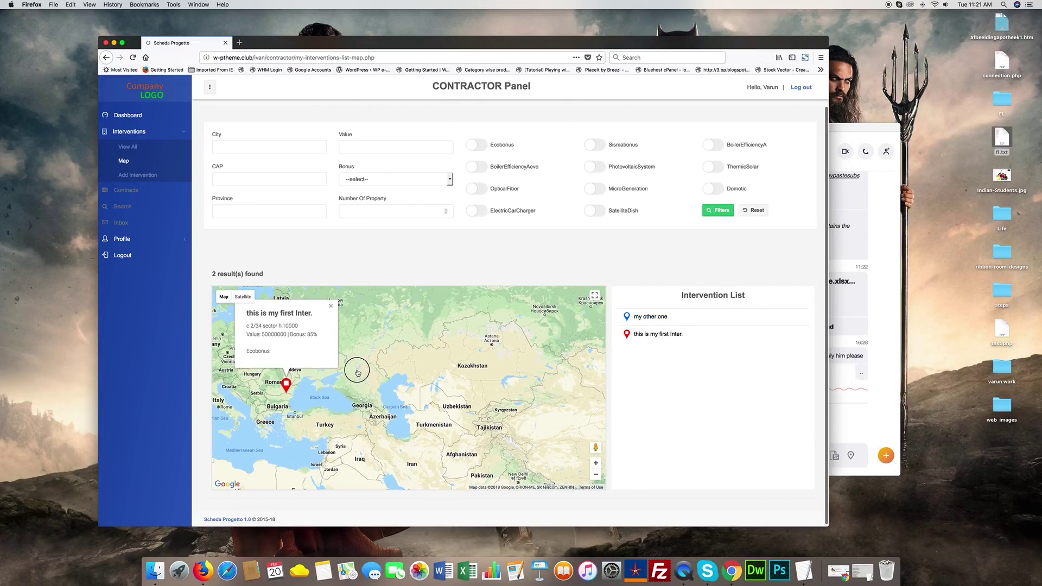
pyautogui.click(329, 309)
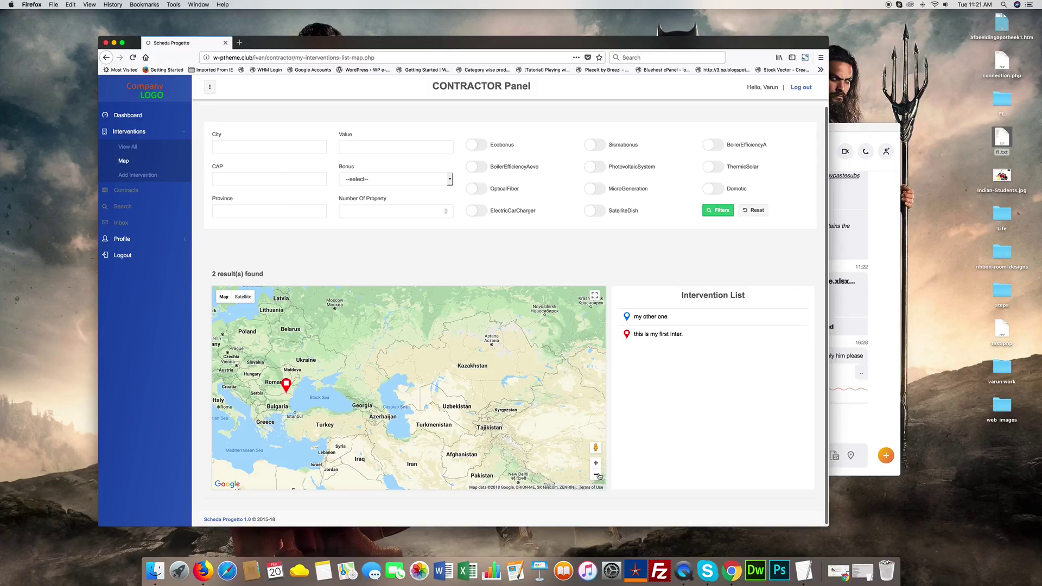
pyautogui.moveTo(511, 419); pyautogui.dragTo(499, 359)
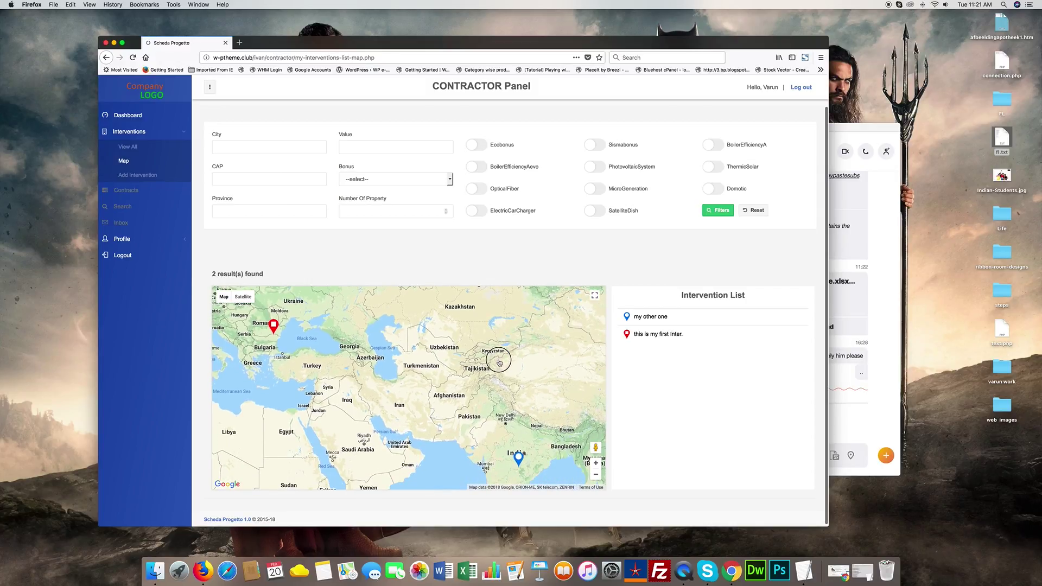
pyautogui.moveTo(492, 410); pyautogui.dragTo(491, 402)
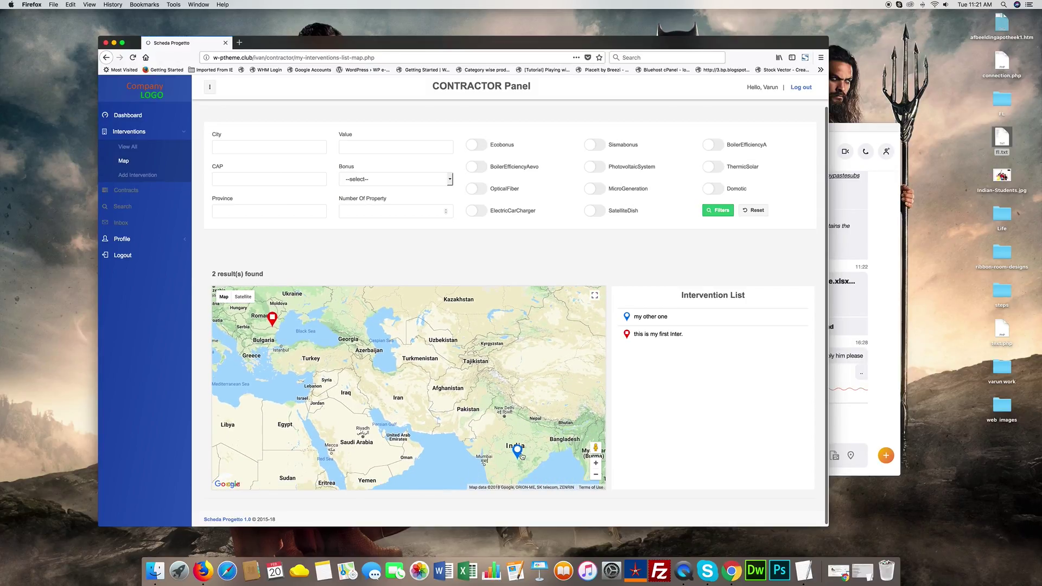
pyautogui.click(520, 453)
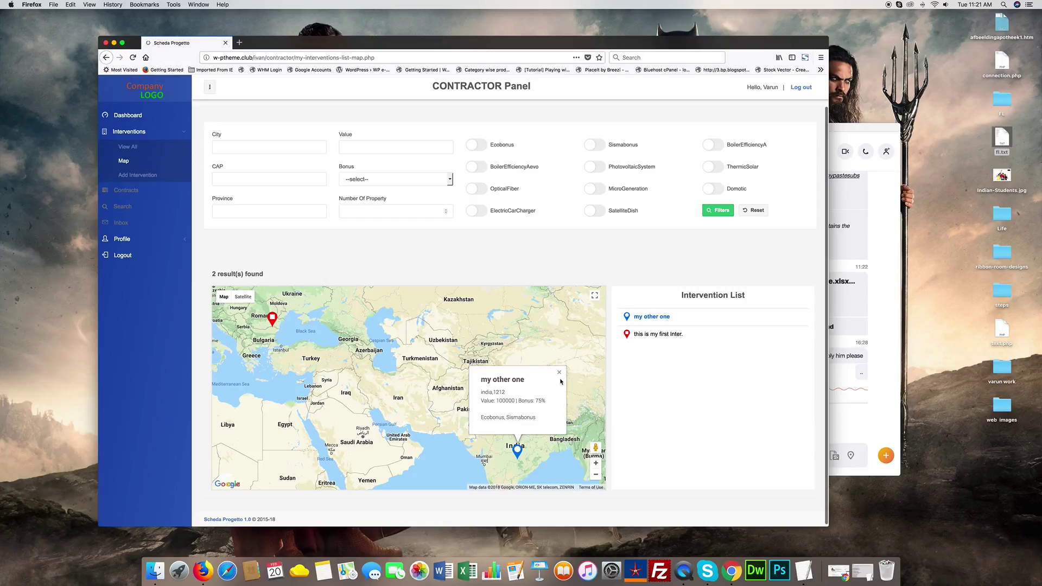
pyautogui.click(560, 374)
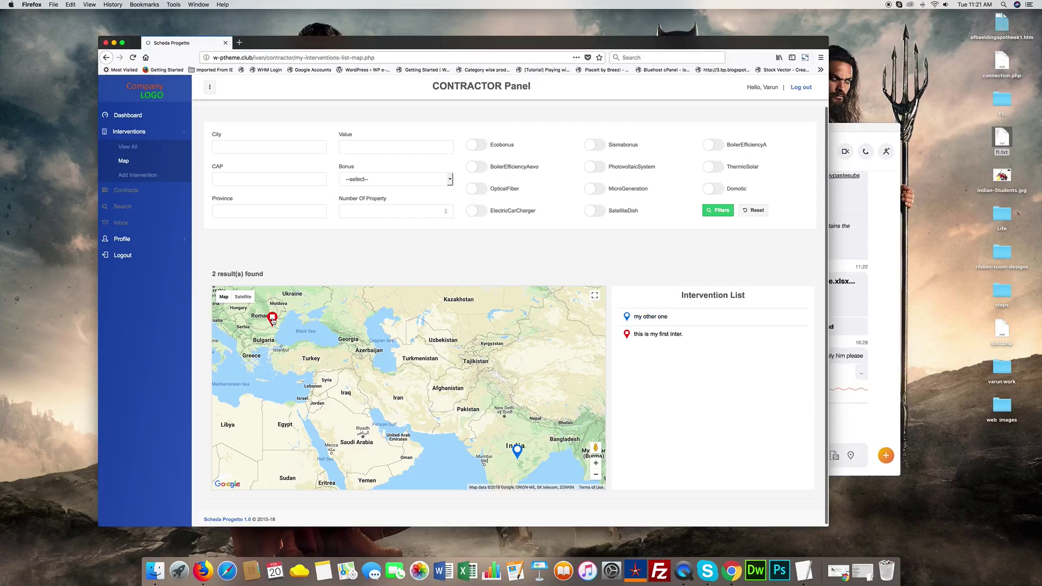
pyautogui.click(272, 319)
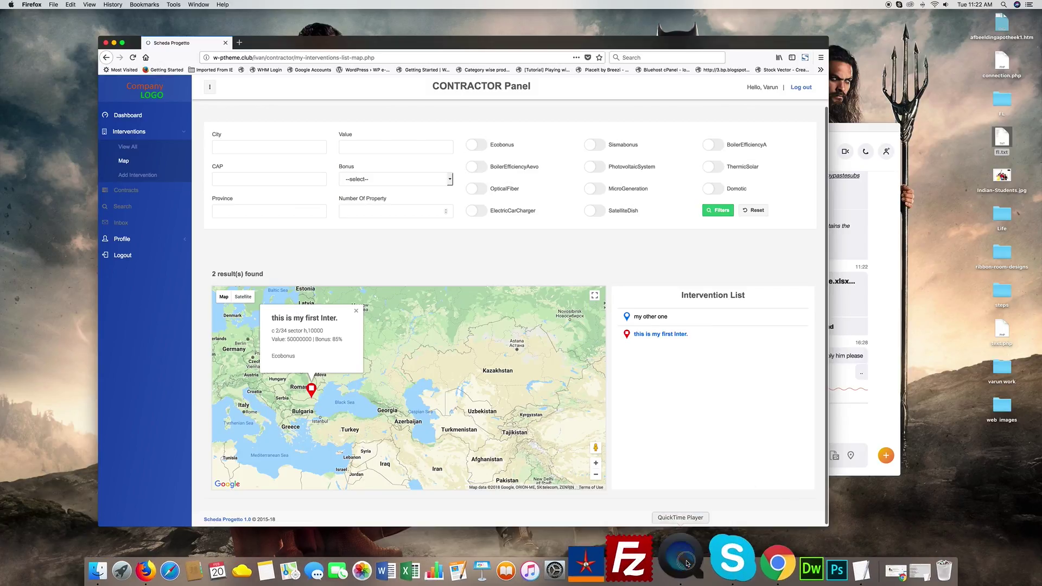
pyautogui.click(622, 271)
pyautogui.click(620, 271)
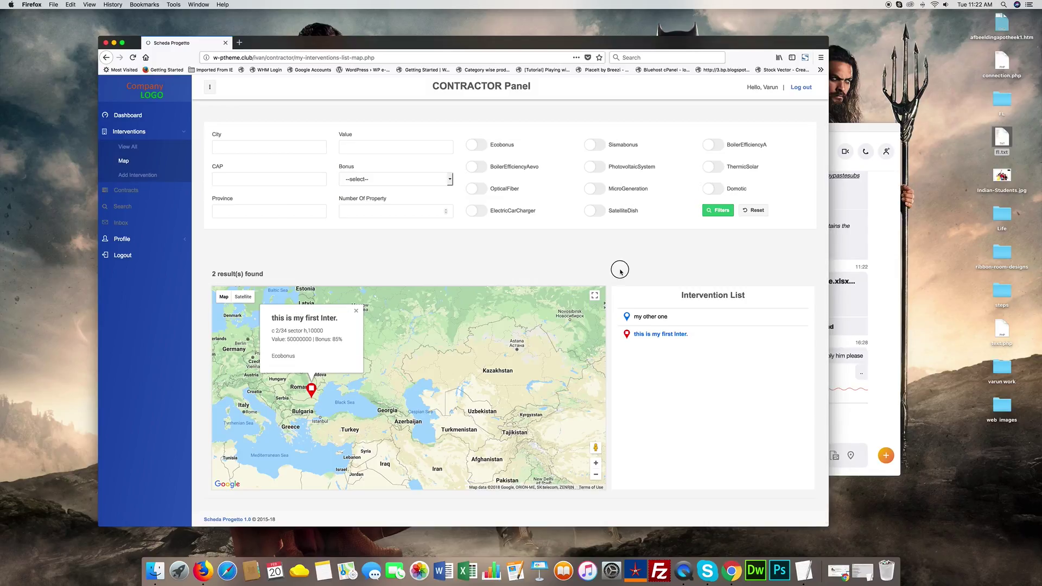
# - Filter the map by 85% bonus and inspect the remaining intervention's details
pyautogui.click(390, 179)
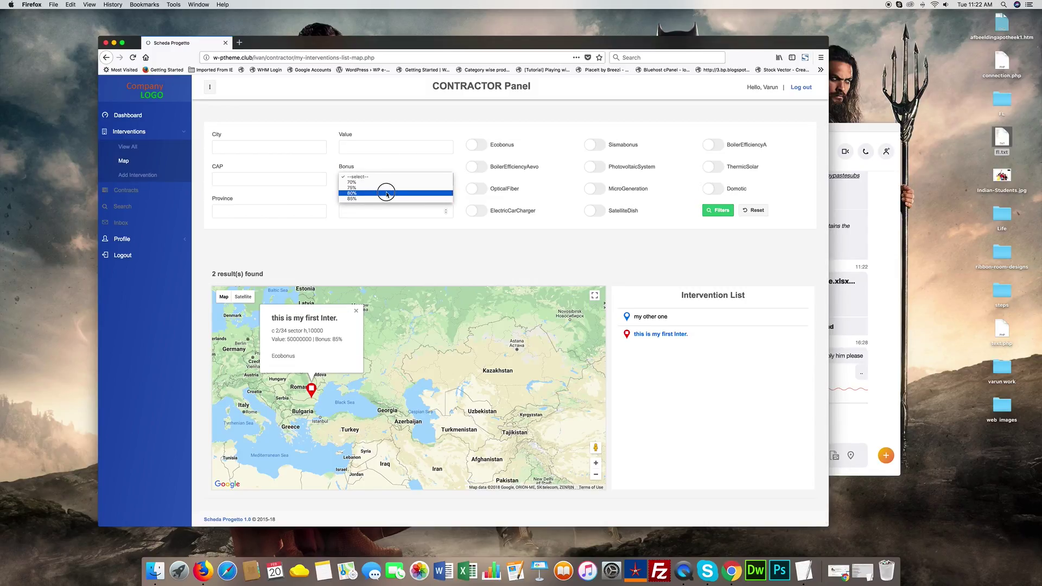
pyautogui.click(387, 198)
pyautogui.click(717, 213)
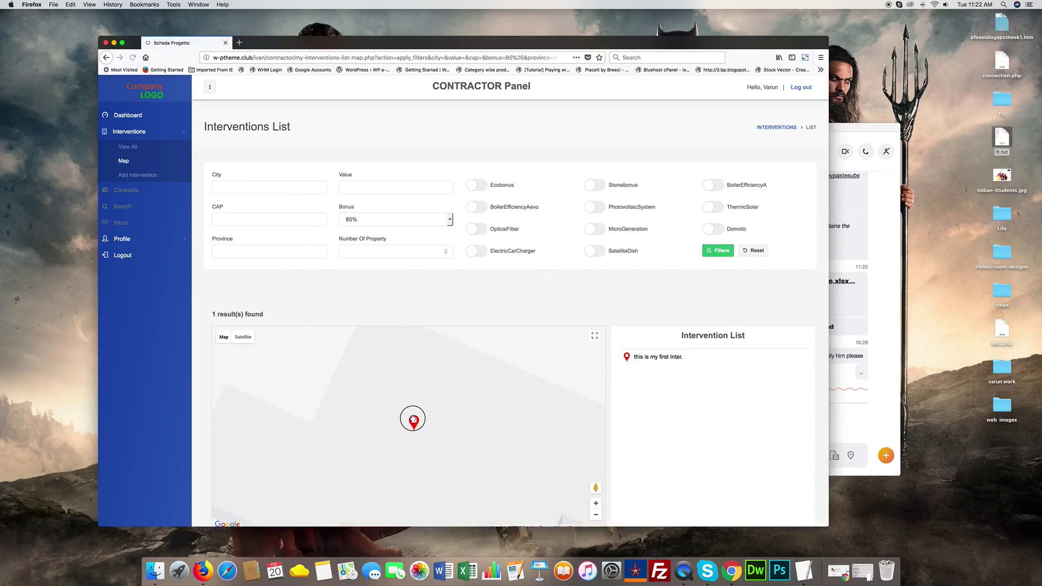
pyautogui.click(413, 419)
pyautogui.doubleClick(439, 372)
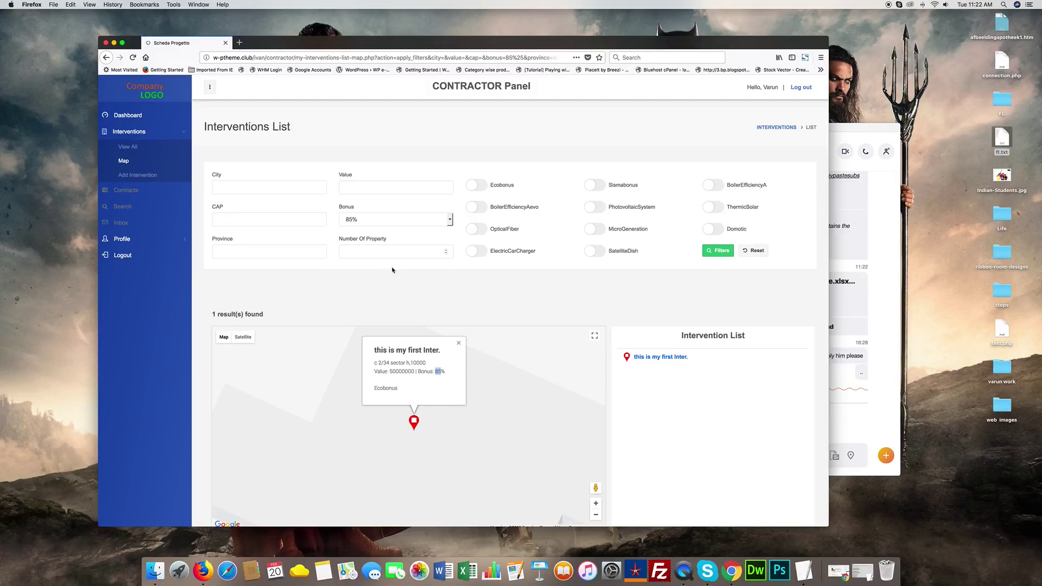
# - Filter by 75% bonus and inspect the 'my other one' marker
pyautogui.click(385, 223)
pyautogui.click(372, 208)
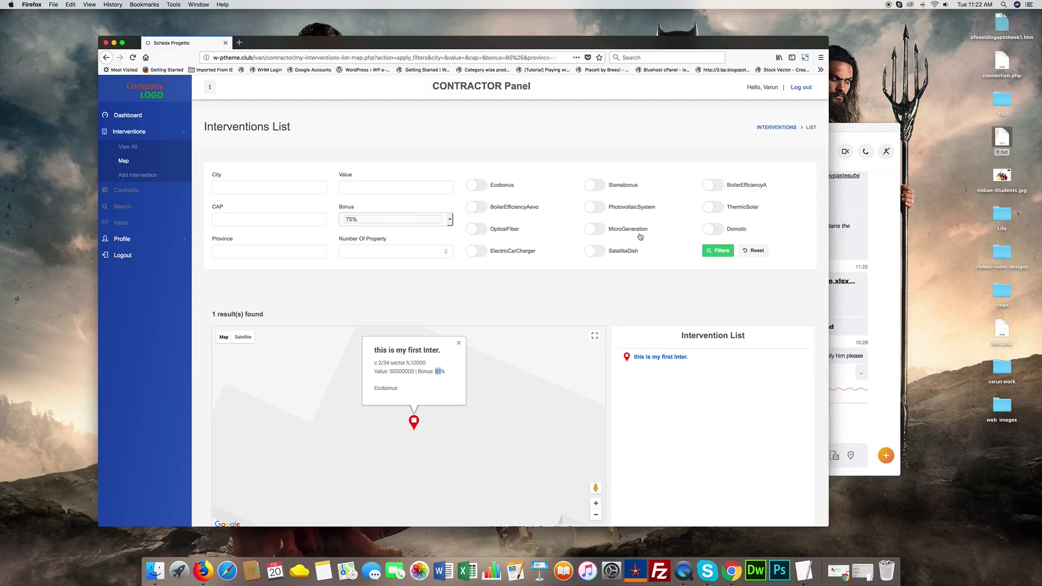
pyautogui.click(707, 250)
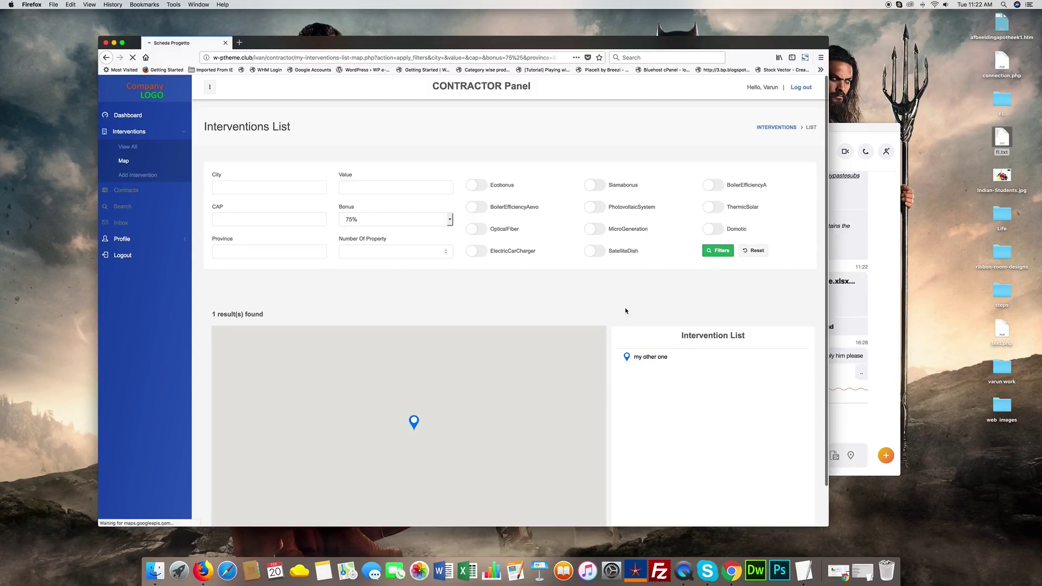
pyautogui.click(413, 421)
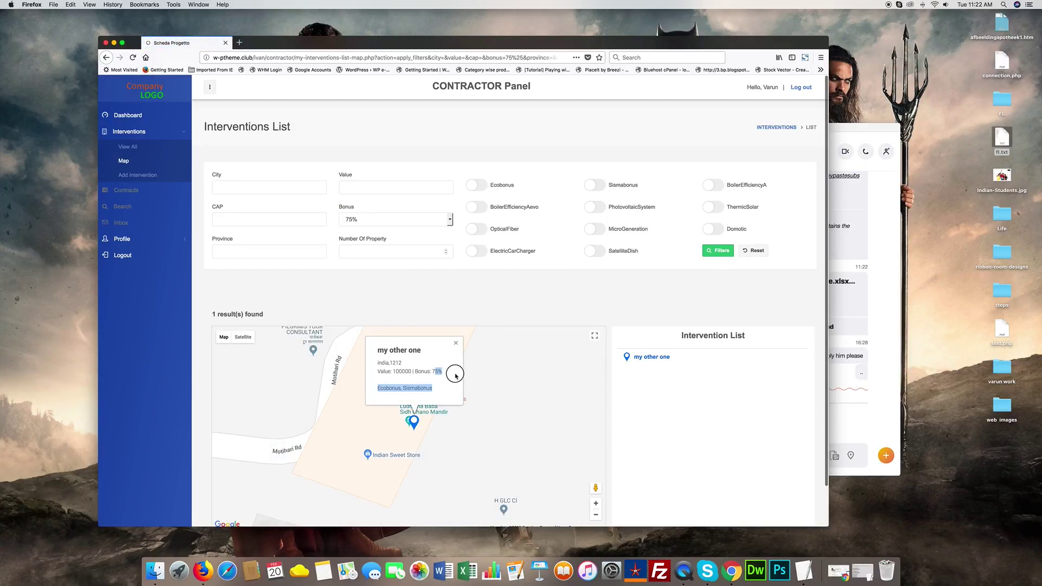